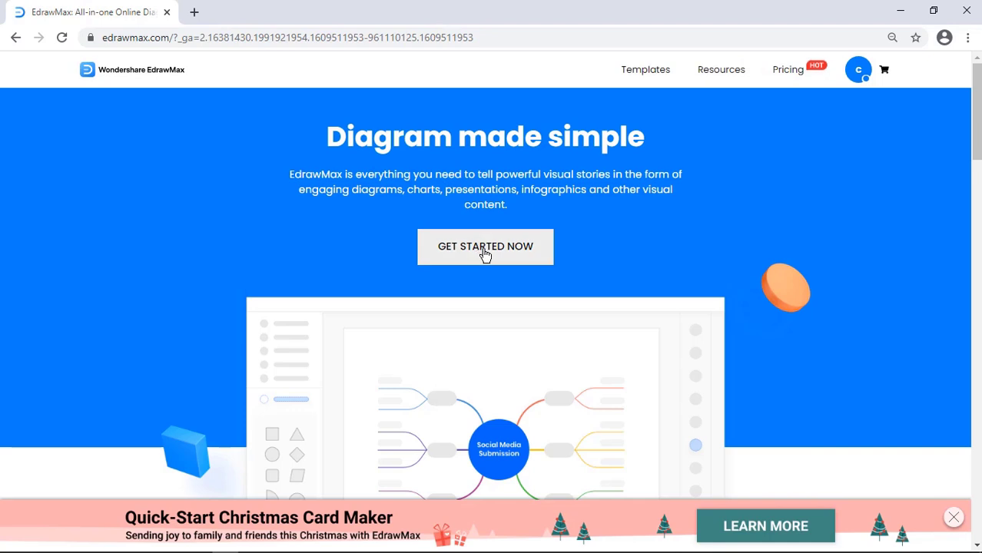
Step: Open the online diagram workspace and look through the available flowchart templates
{"action": "left_click", "coordinate": [485, 257]}
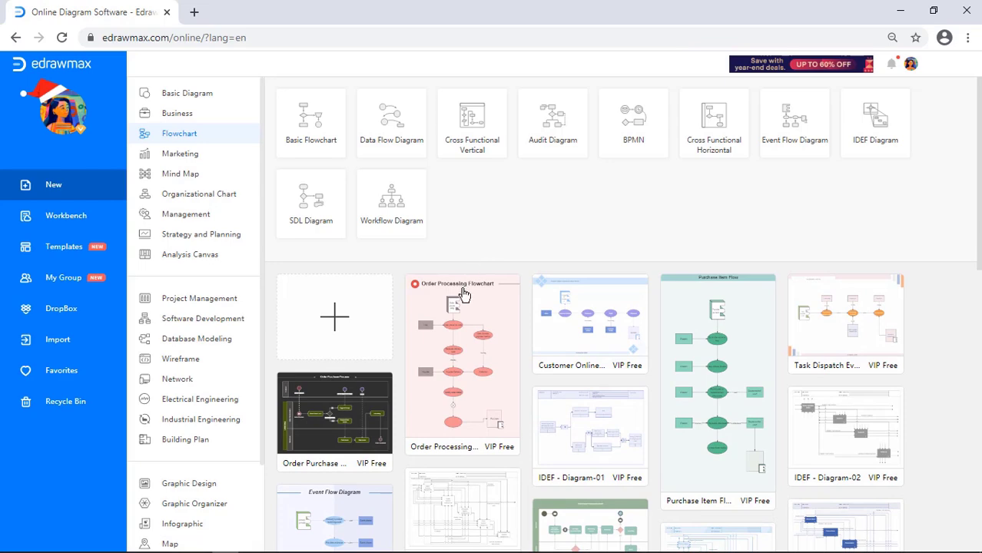
{"action": "scroll", "coordinate": [389, 324], "scroll_direction": "down", "scroll_amount": 11}
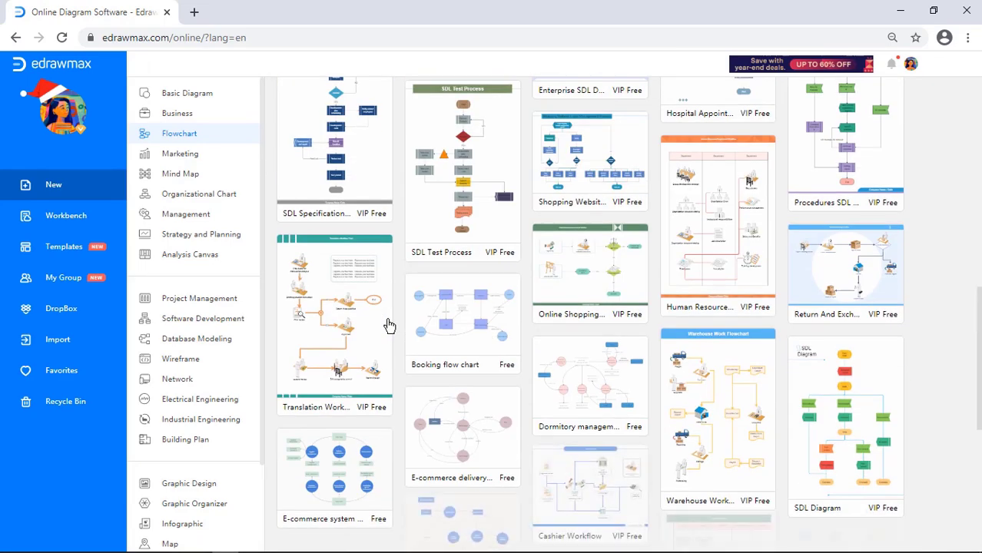
{"action": "scroll", "coordinate": [390, 326], "scroll_direction": "up", "scroll_amount": 11}
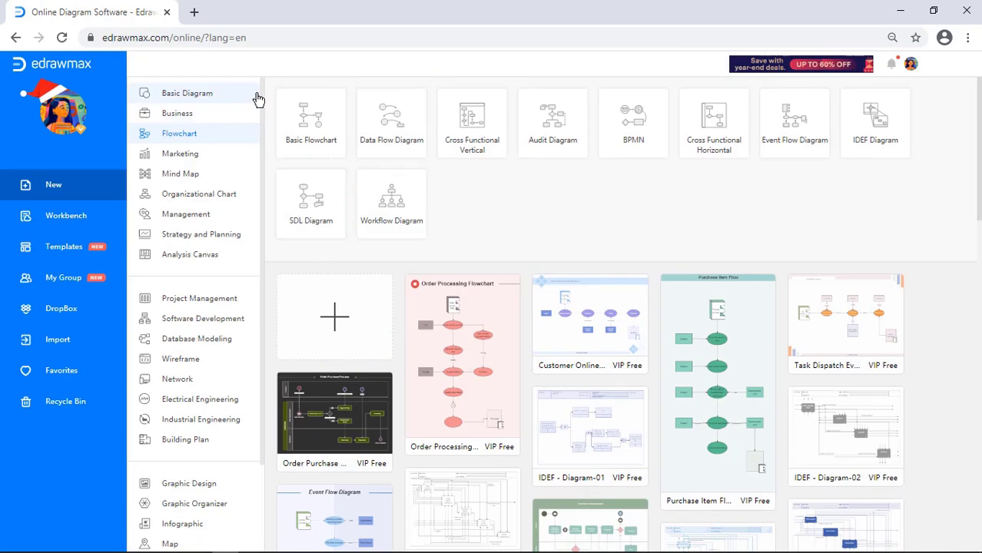
{"action": "left_click_drag", "start_coordinate": [262, 92], "coordinate": [270, 178]}
{"action": "scroll", "coordinate": [252, 153], "scroll_direction": "up", "scroll_amount": 2}
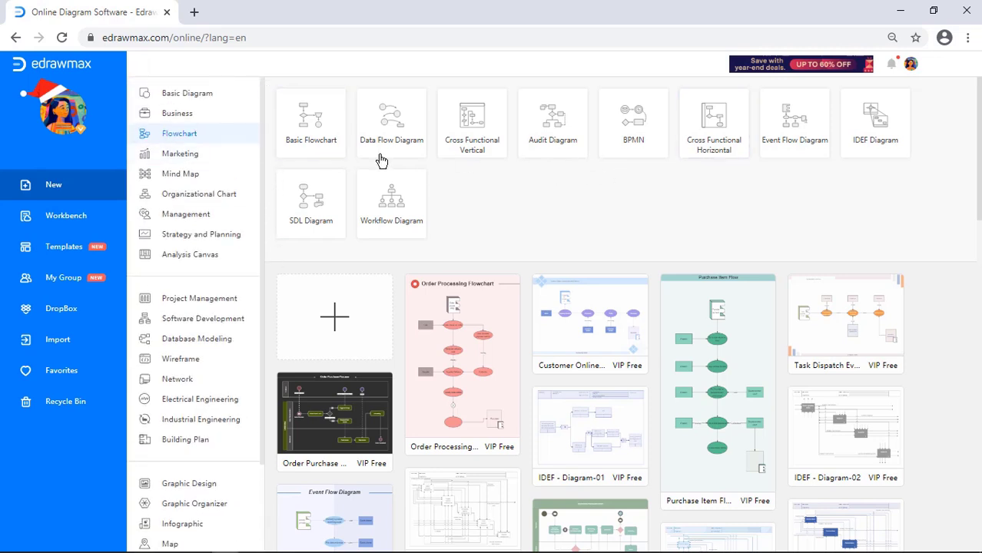
Step: Browse the diagram types offered under the Management, Software Development and Building Plan categories
{"action": "left_click", "coordinate": [219, 137]}
{"action": "left_click", "coordinate": [197, 216]}
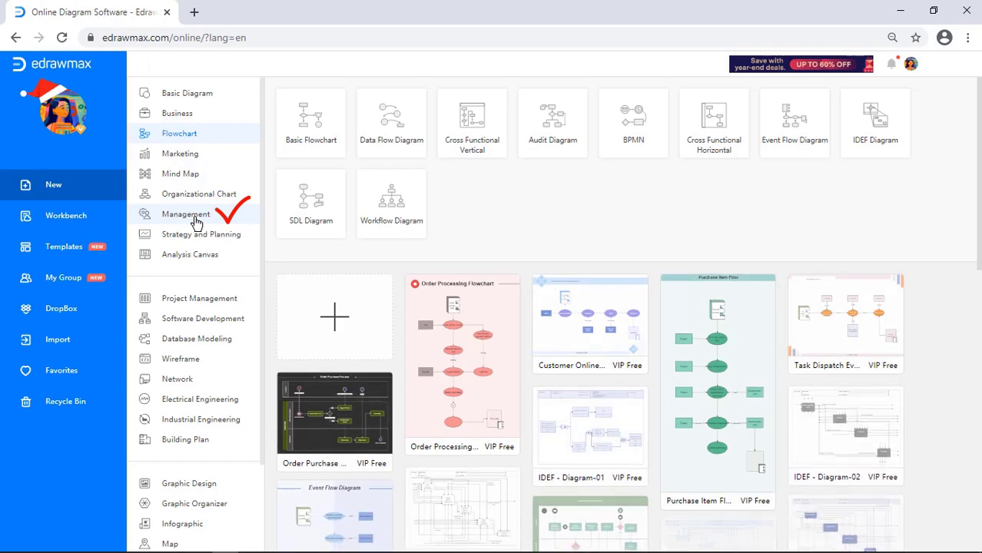
{"action": "left_click", "coordinate": [309, 146]}
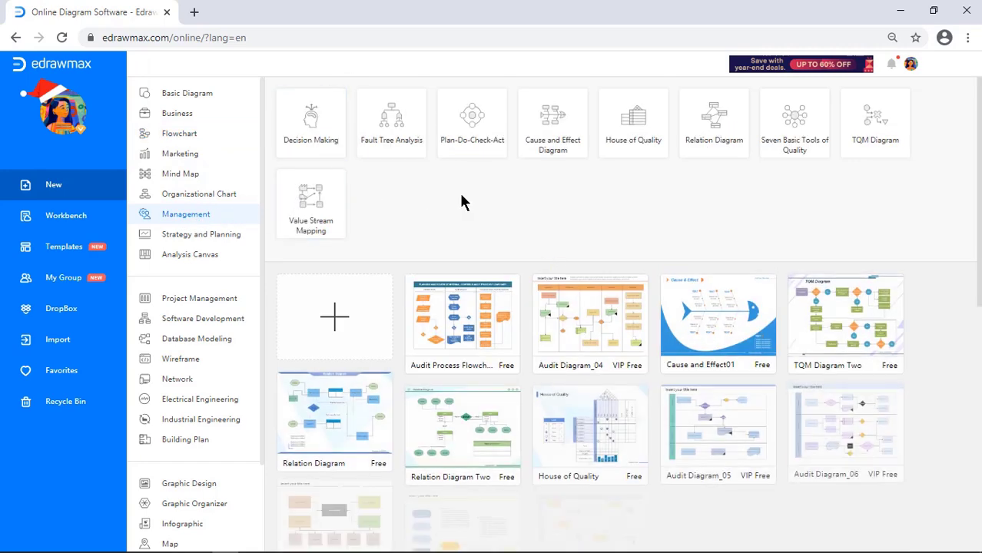
{"action": "left_click", "coordinate": [558, 149]}
{"action": "left_click", "coordinate": [231, 318]}
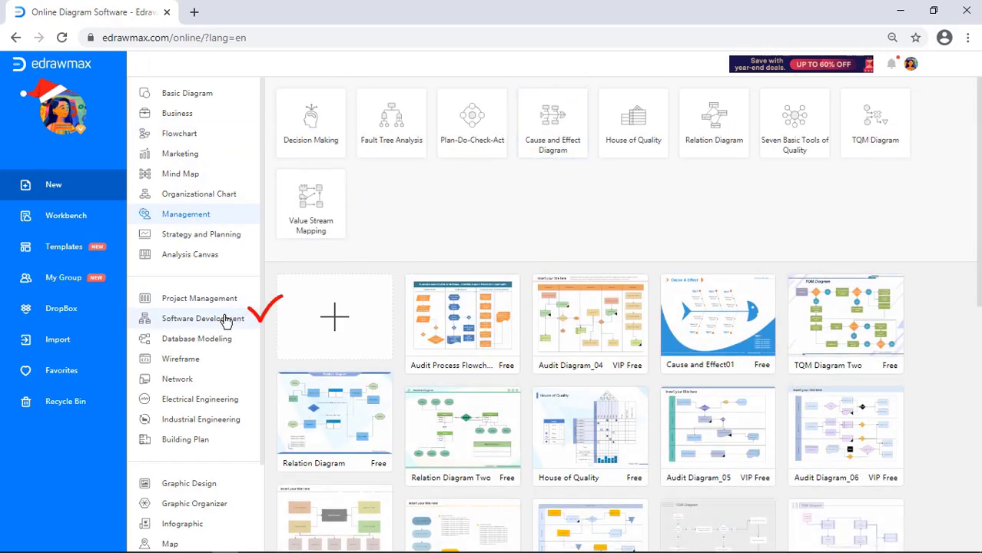
{"action": "left_click", "coordinate": [312, 123]}
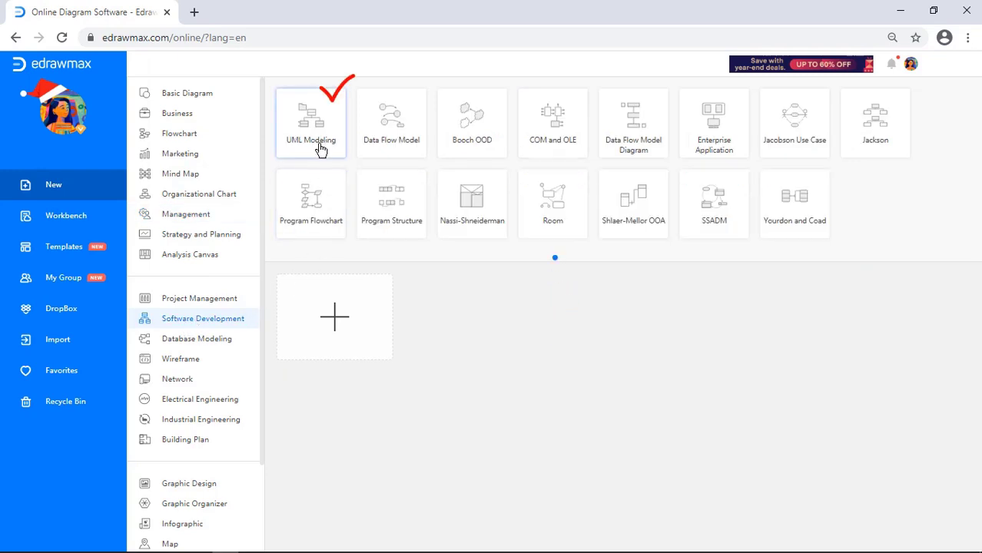
{"action": "left_click", "coordinate": [230, 440]}
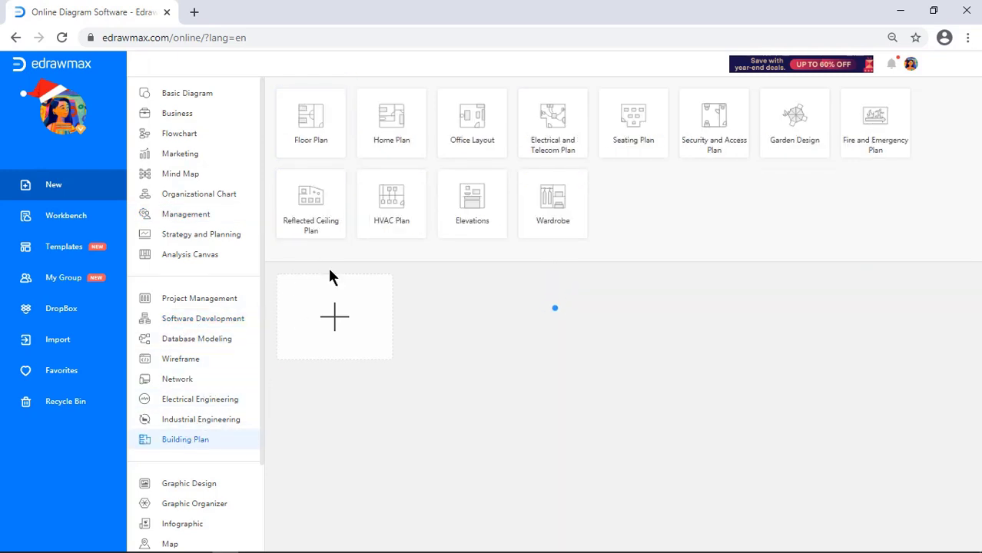
{"action": "left_click", "coordinate": [319, 149]}
Step: Return to the Flowchart category, look over its templates and create a new blank drawing
{"action": "left_click", "coordinate": [214, 138]}
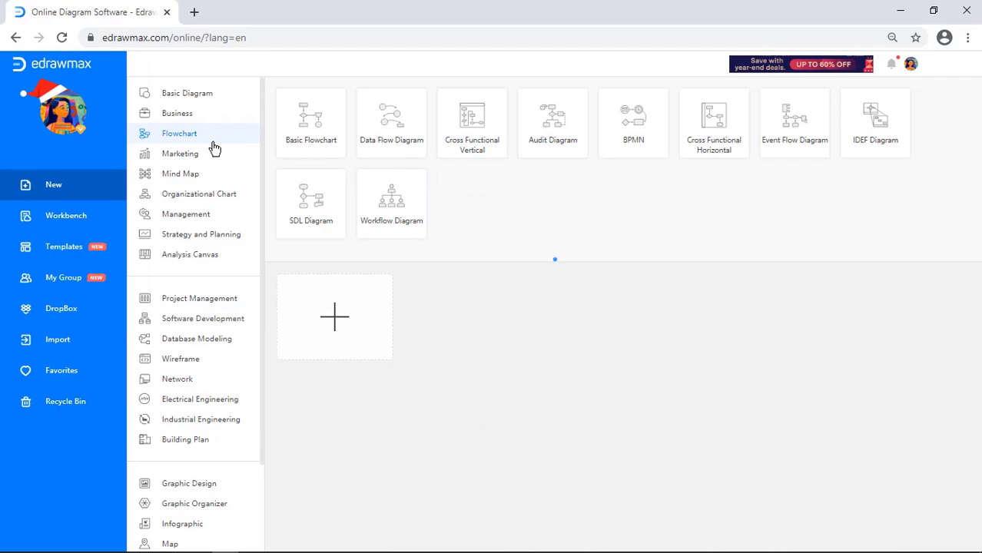
{"action": "scroll", "coordinate": [482, 369], "scroll_direction": "down", "scroll_amount": 5}
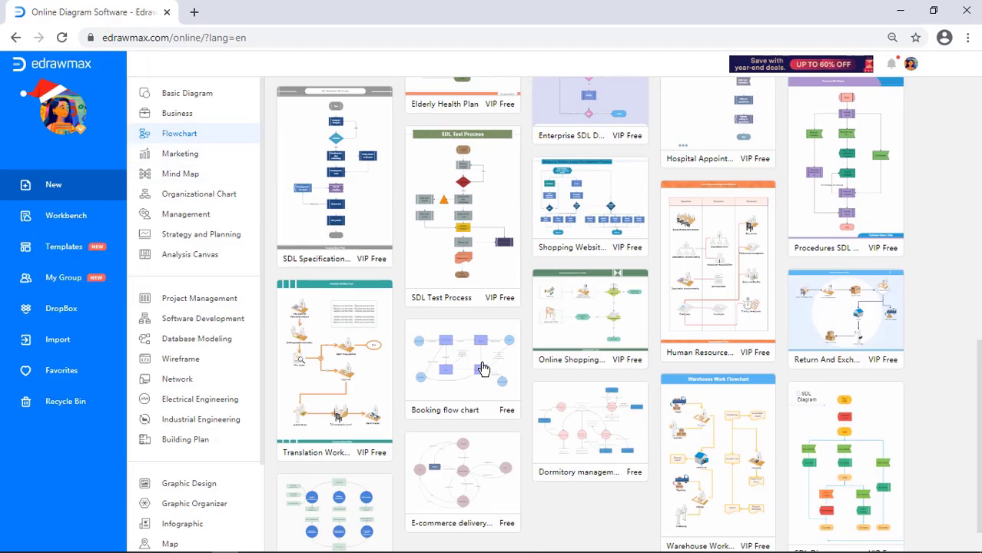
{"action": "scroll", "coordinate": [482, 369], "scroll_direction": "up", "scroll_amount": 5}
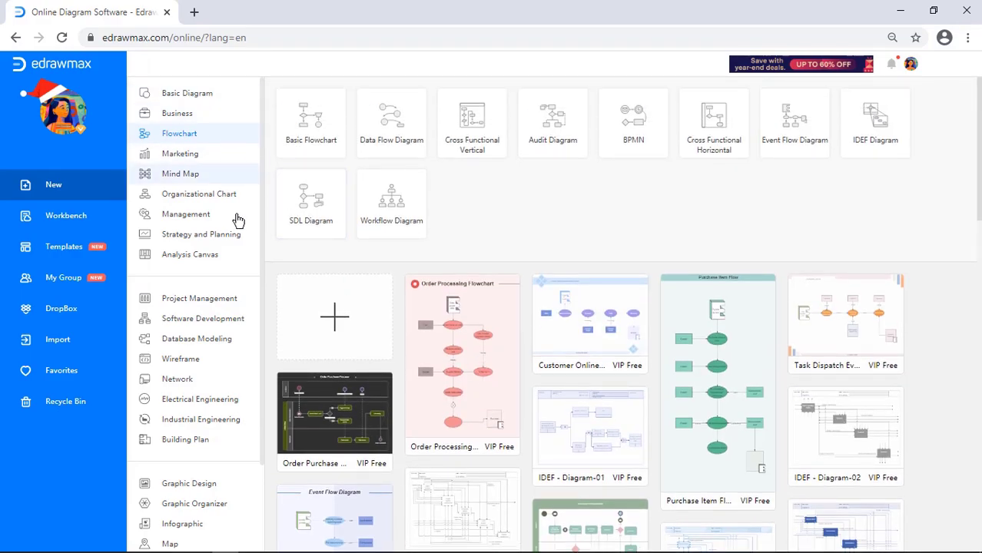
{"action": "left_click", "coordinate": [366, 329]}
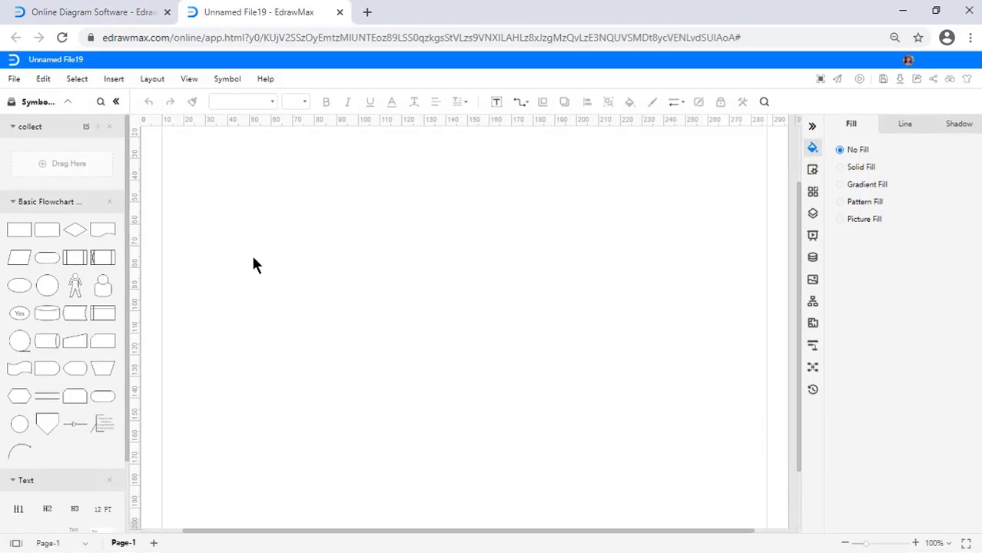
Step: Look through the categories of the Symbol Library and close it without adding any symbols
{"action": "left_click", "coordinate": [49, 136]}
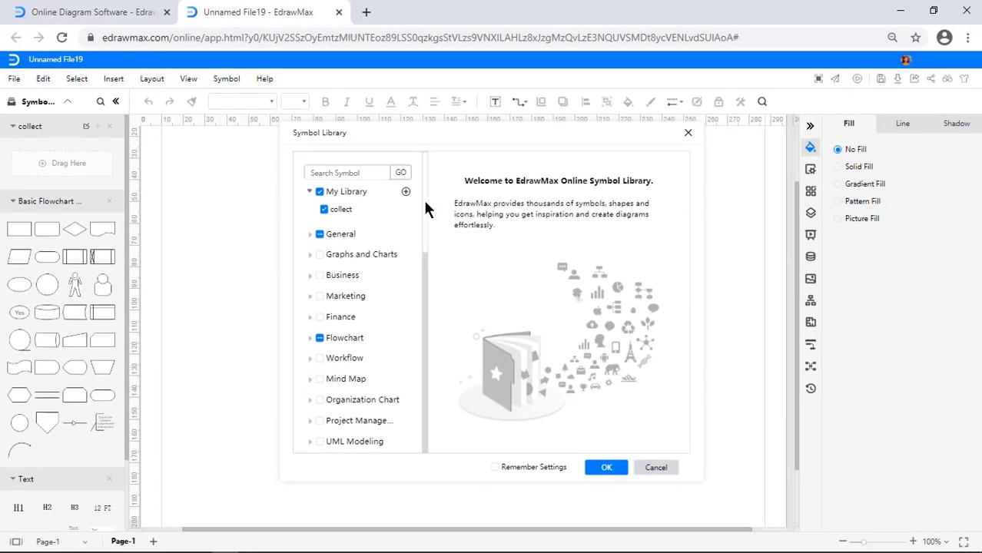
{"action": "scroll", "coordinate": [431, 264], "scroll_direction": "down", "scroll_amount": 3}
{"action": "scroll", "coordinate": [435, 378], "scroll_direction": "down", "scroll_amount": 10}
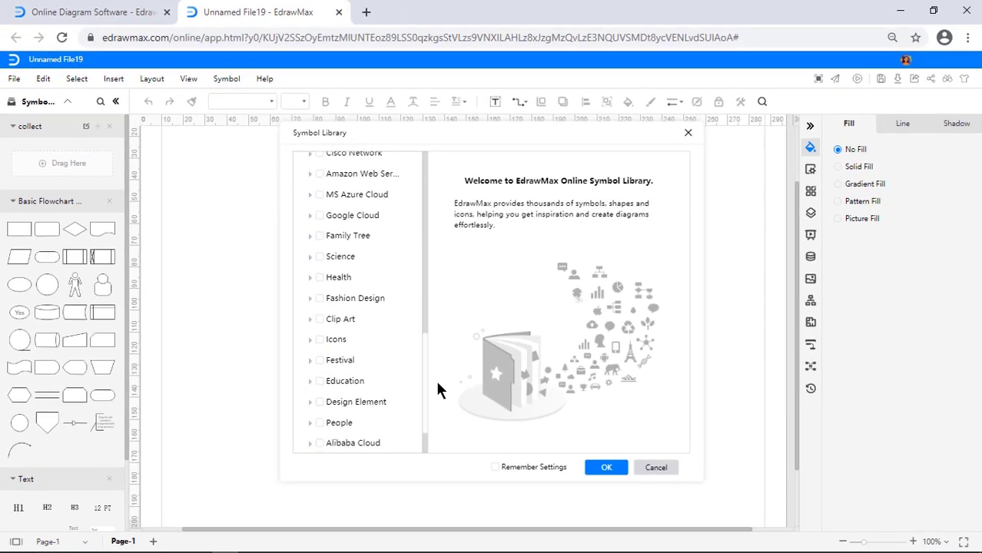
{"action": "left_click", "coordinate": [655, 467]}
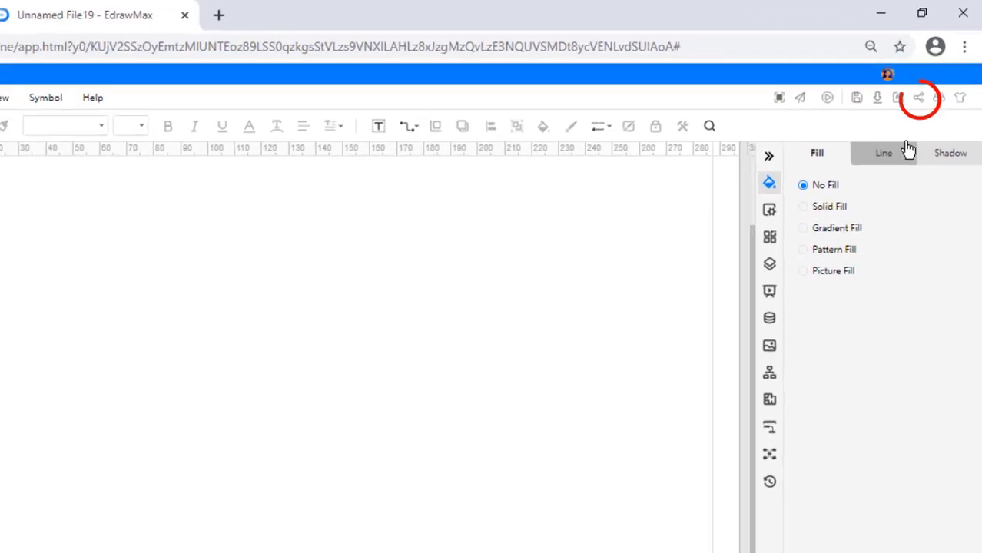
Step: View the link and social media sharing options for the blank drawing, and dismiss them
{"action": "left_click", "coordinate": [932, 80]}
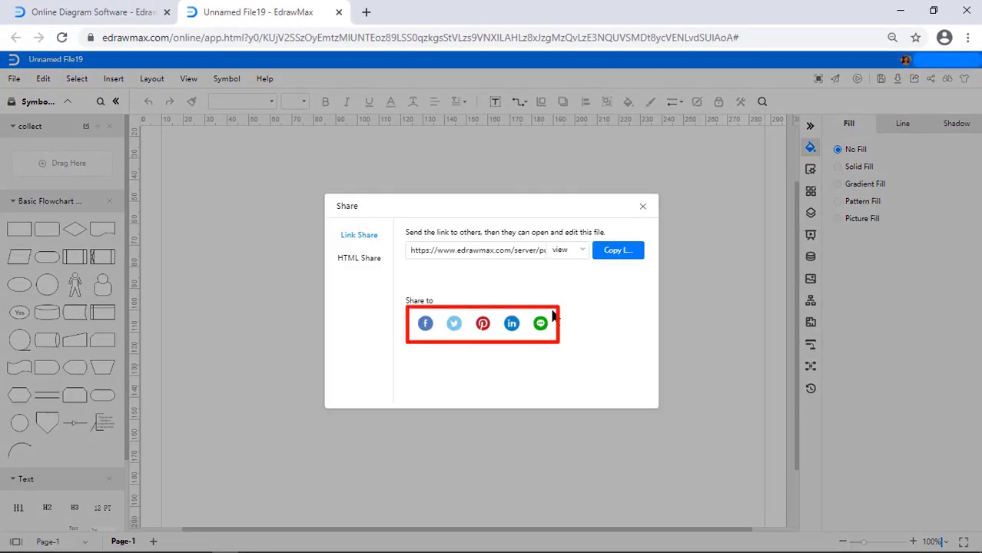
{"action": "left_click", "coordinate": [643, 209]}
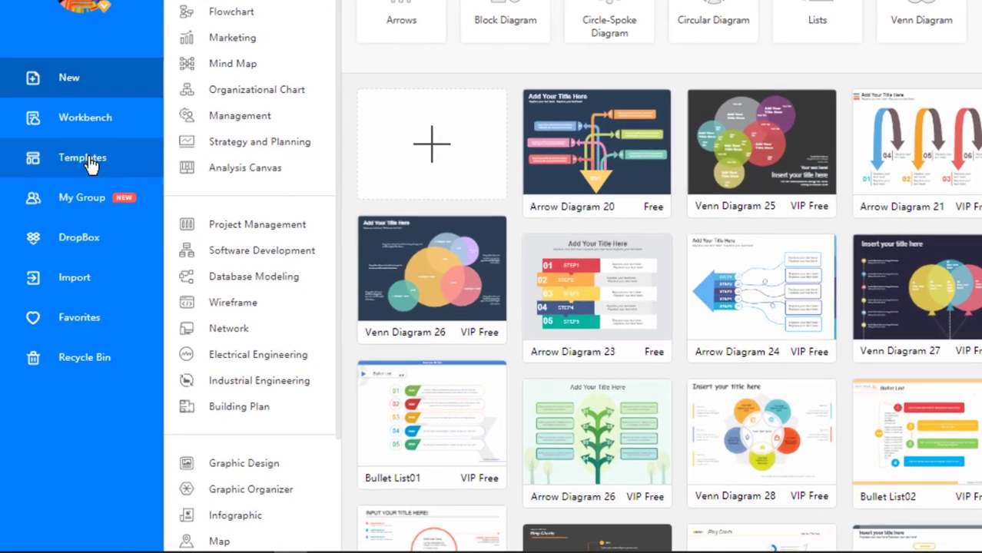
Step: Go to the online template collection and filter it to the Basic Diagram type
{"action": "left_click", "coordinate": [89, 161]}
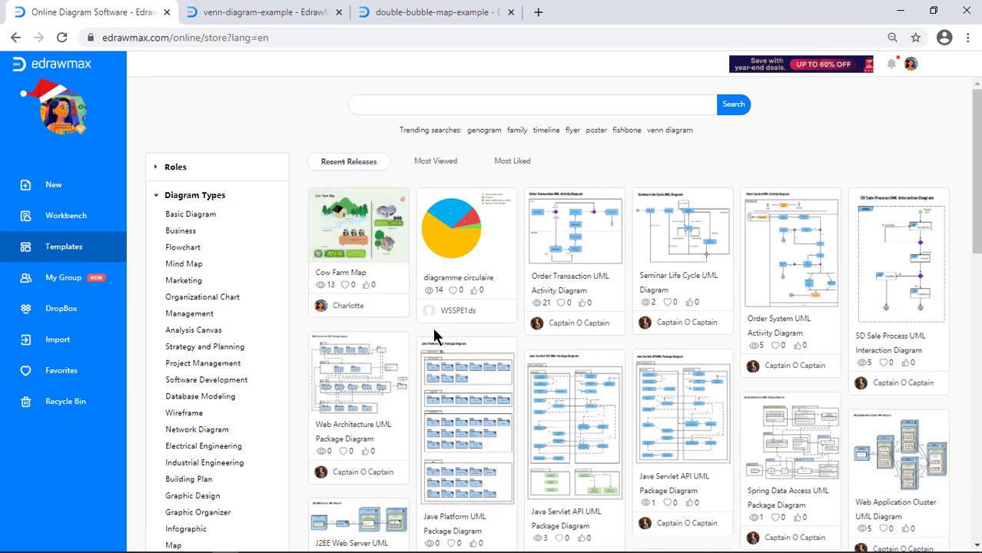
{"action": "left_click", "coordinate": [198, 215]}
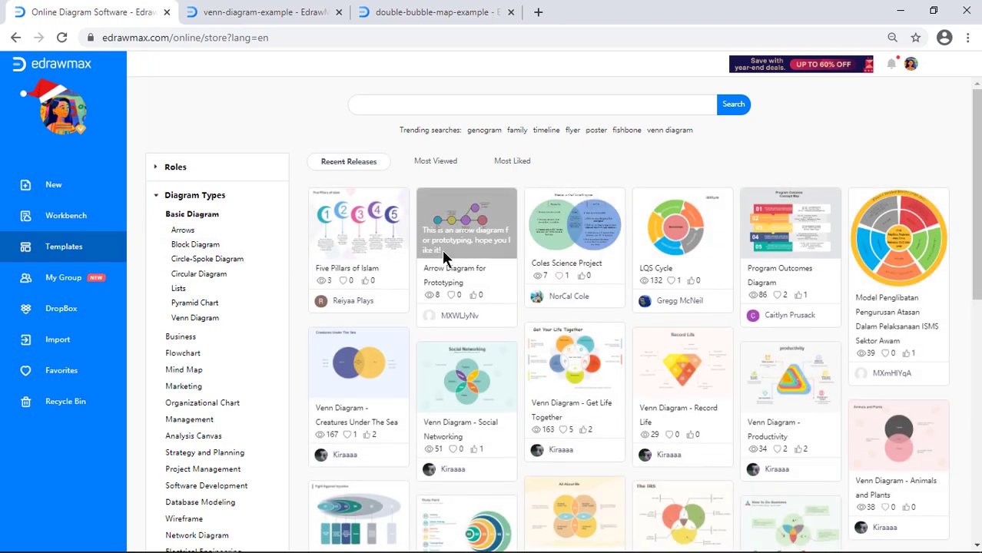
Step: View the open venn-diagram-example and double-bubble-map-example drawings
{"action": "left_click", "coordinate": [263, 18]}
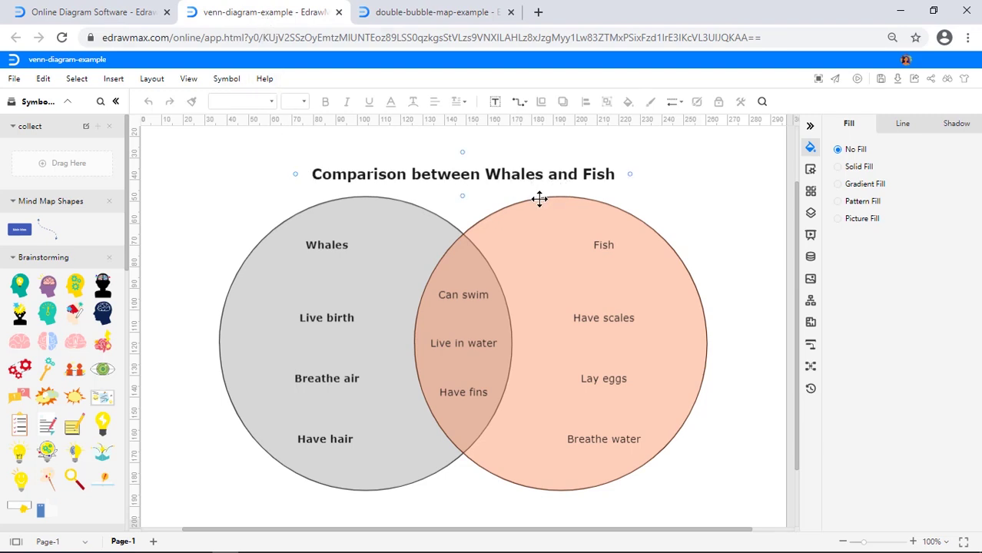
{"action": "left_click", "coordinate": [443, 20]}
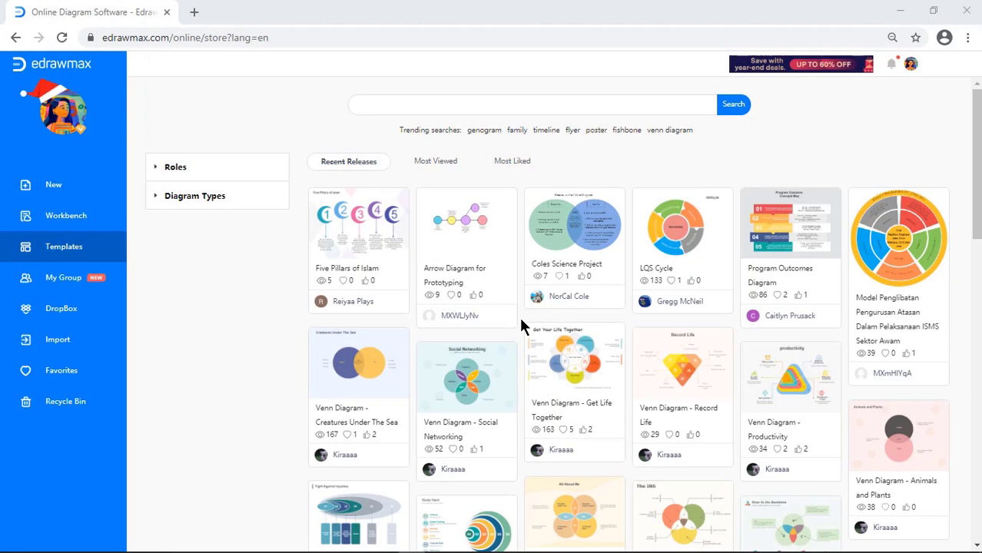
Step: Browse the whole list of Basic Diagram templates and return to its beginning
{"action": "scroll", "coordinate": [525, 290], "scroll_direction": "down", "scroll_amount": 1}
{"action": "scroll", "coordinate": [526, 298], "scroll_direction": "down", "scroll_amount": 2}
{"action": "scroll", "coordinate": [526, 298], "scroll_direction": "down", "scroll_amount": 2}
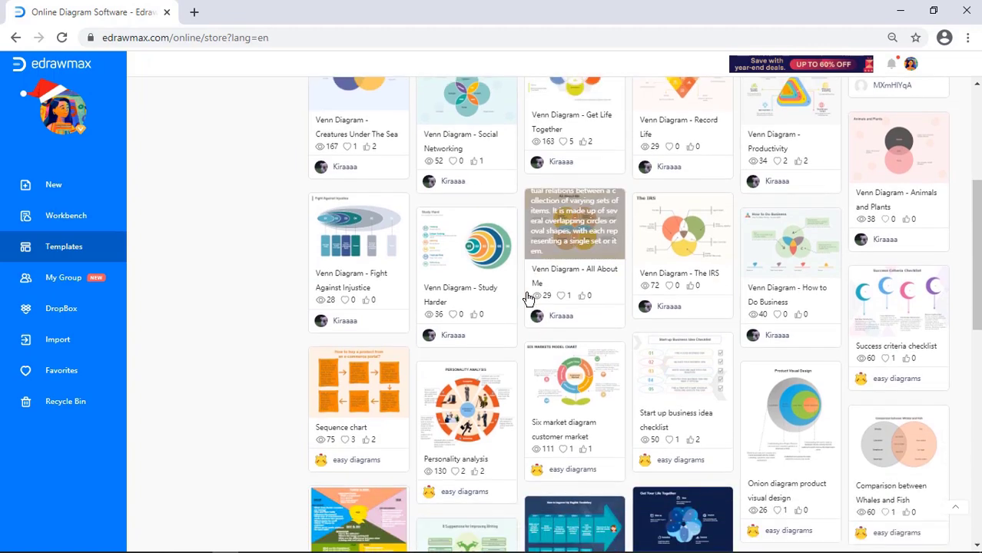
{"action": "scroll", "coordinate": [527, 299], "scroll_direction": "down", "scroll_amount": 2}
{"action": "scroll", "coordinate": [526, 300], "scroll_direction": "down", "scroll_amount": 2}
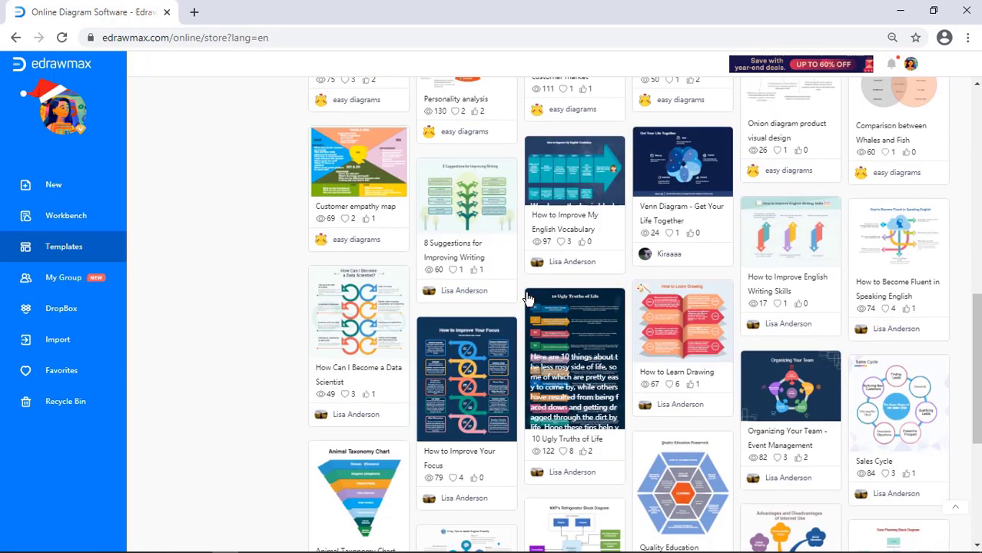
{"action": "scroll", "coordinate": [527, 299], "scroll_direction": "down", "scroll_amount": 4}
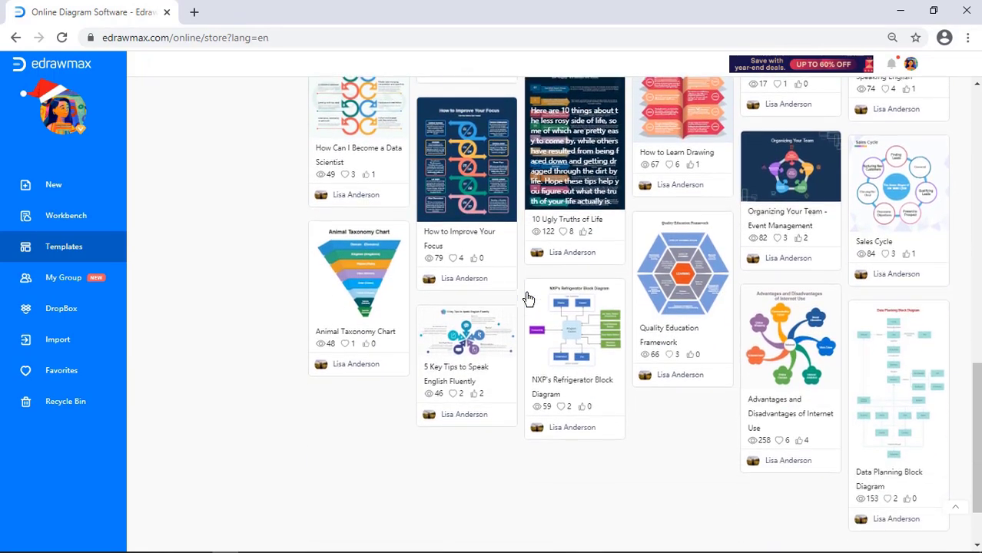
{"action": "scroll", "coordinate": [527, 299], "scroll_direction": "up", "scroll_amount": 12}
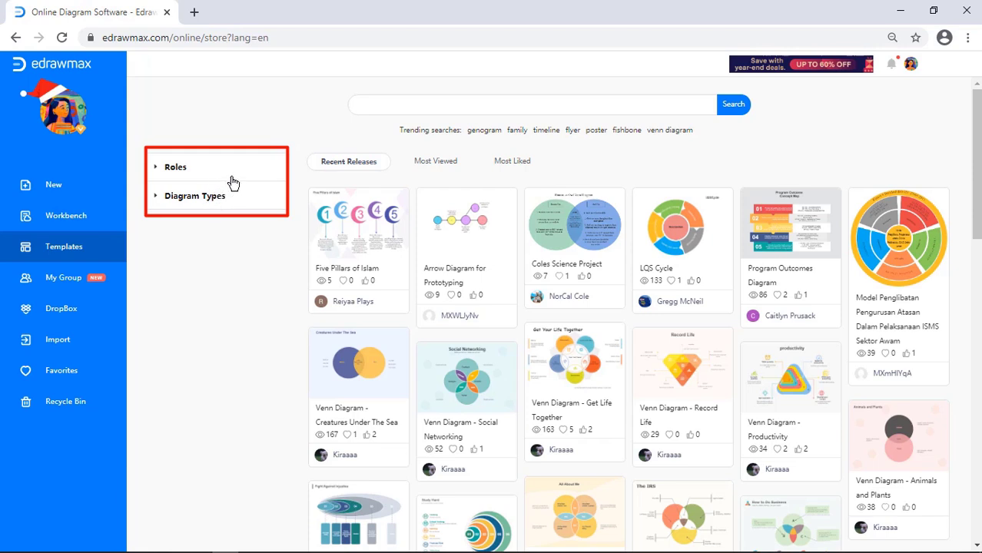
Step: Browse the templates by role, filtering for Marketer, Product Manager, HR and Education
{"action": "left_click", "coordinate": [170, 170]}
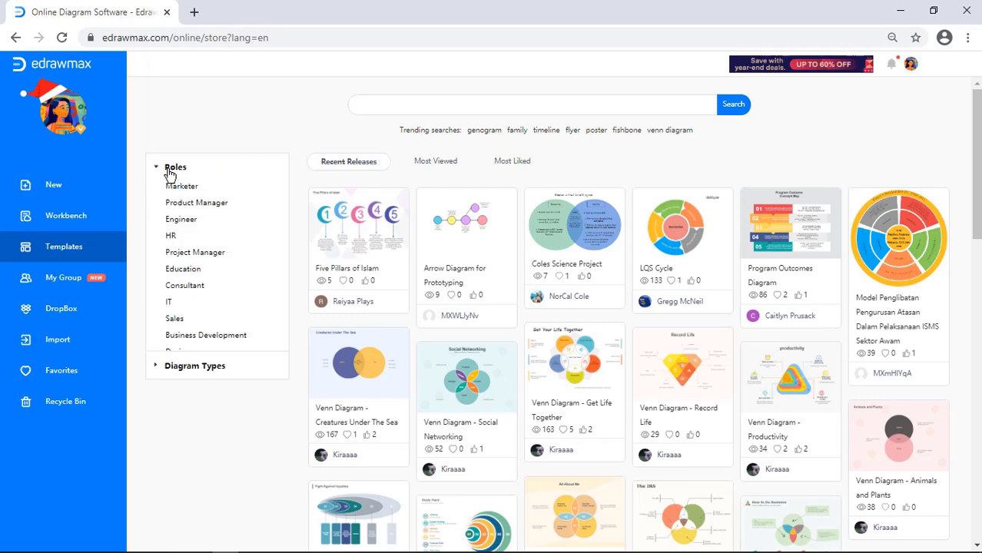
{"action": "left_click", "coordinate": [183, 188]}
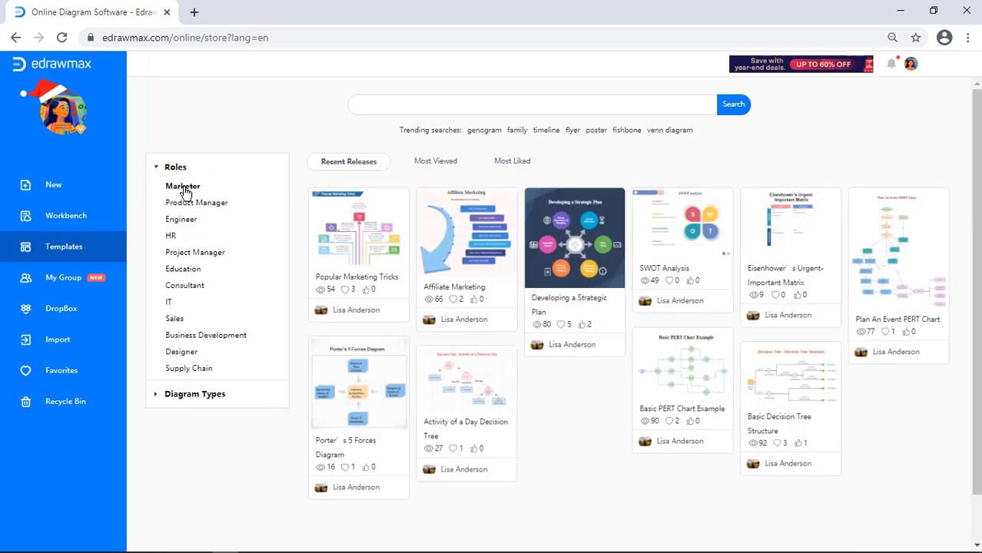
{"action": "left_click", "coordinate": [196, 205]}
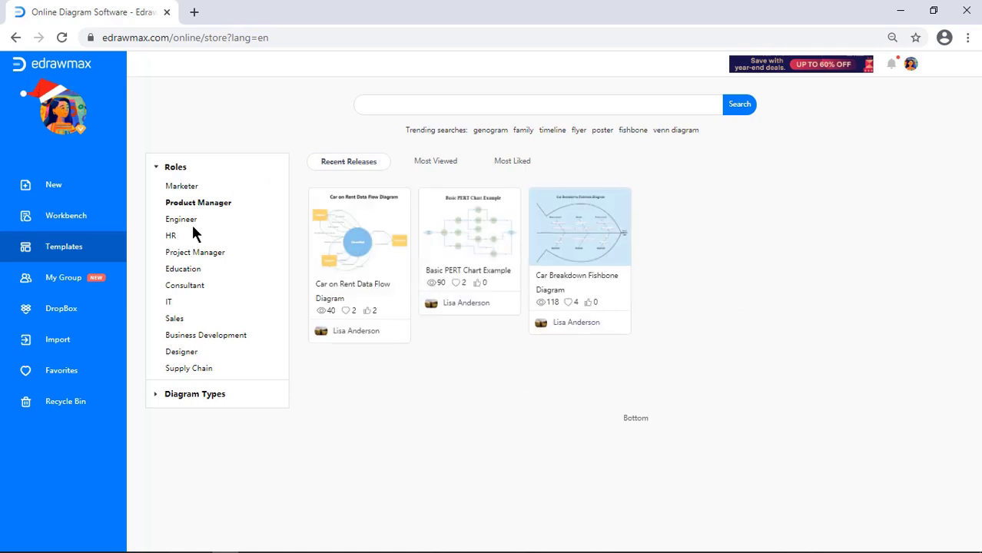
{"action": "left_click", "coordinate": [171, 235]}
{"action": "left_click", "coordinate": [184, 270]}
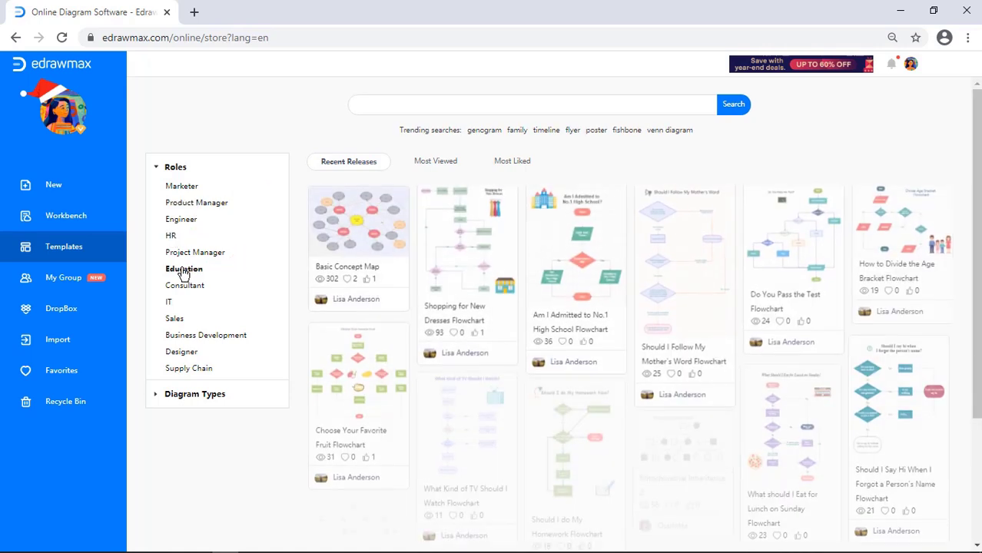
Step: Browse the templates by diagram type, viewing Basic Diagram, Business and Flowchart before returning to Basic Diagram
{"action": "left_click", "coordinate": [181, 394]}
{"action": "scroll", "coordinate": [200, 412], "scroll_direction": "down", "scroll_amount": 2}
{"action": "scroll", "coordinate": [198, 382], "scroll_direction": "down", "scroll_amount": 2}
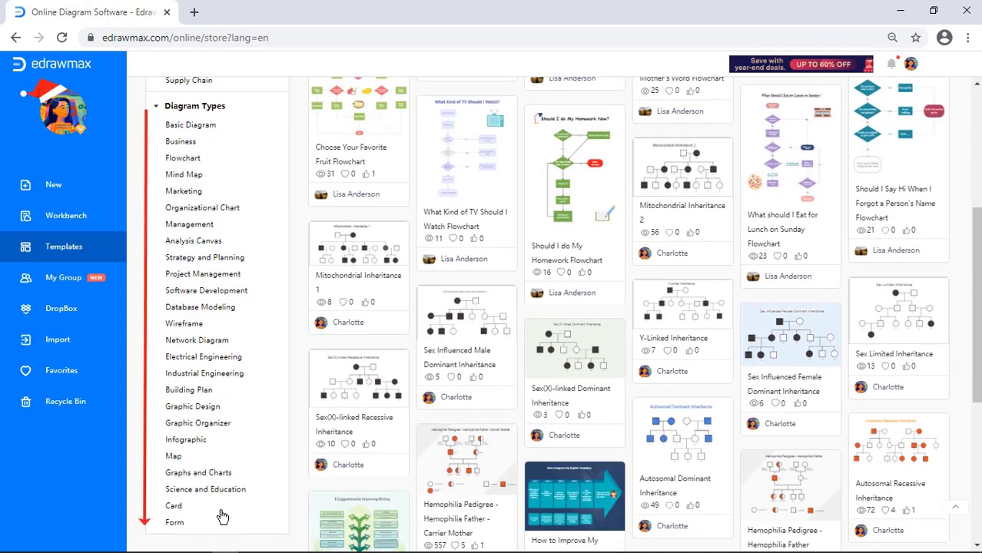
{"action": "left_click", "coordinate": [192, 125]}
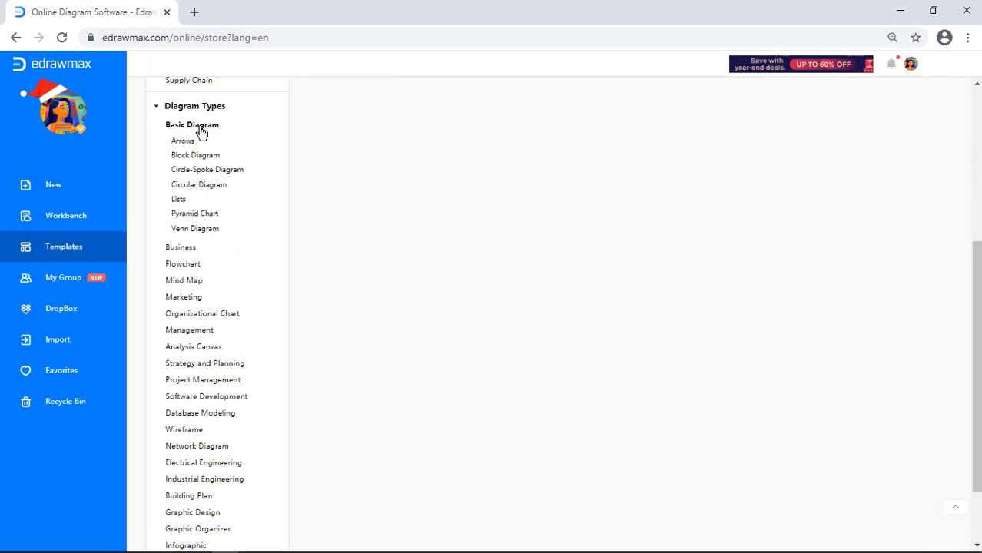
{"action": "left_click", "coordinate": [173, 247]}
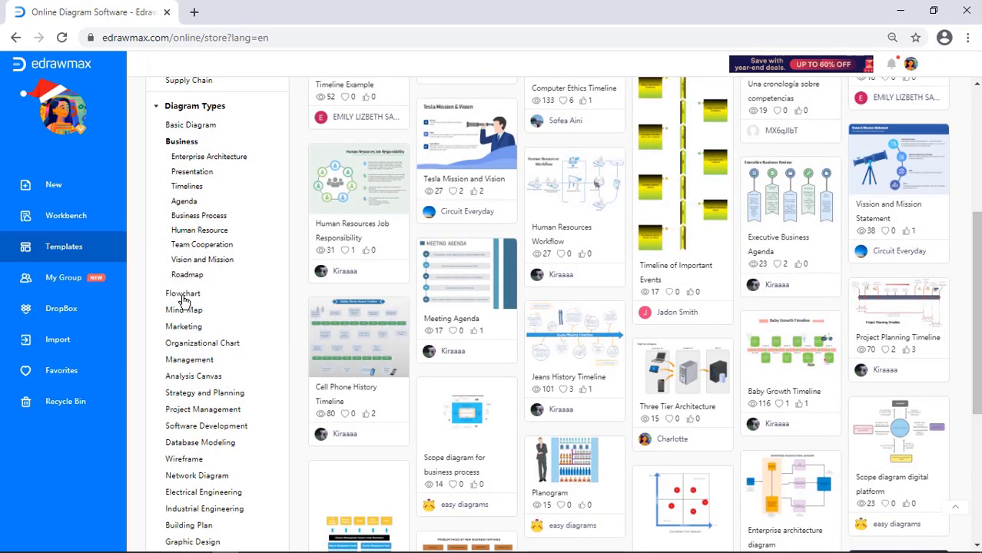
{"action": "left_click", "coordinate": [184, 294]}
{"action": "left_click", "coordinate": [194, 126]}
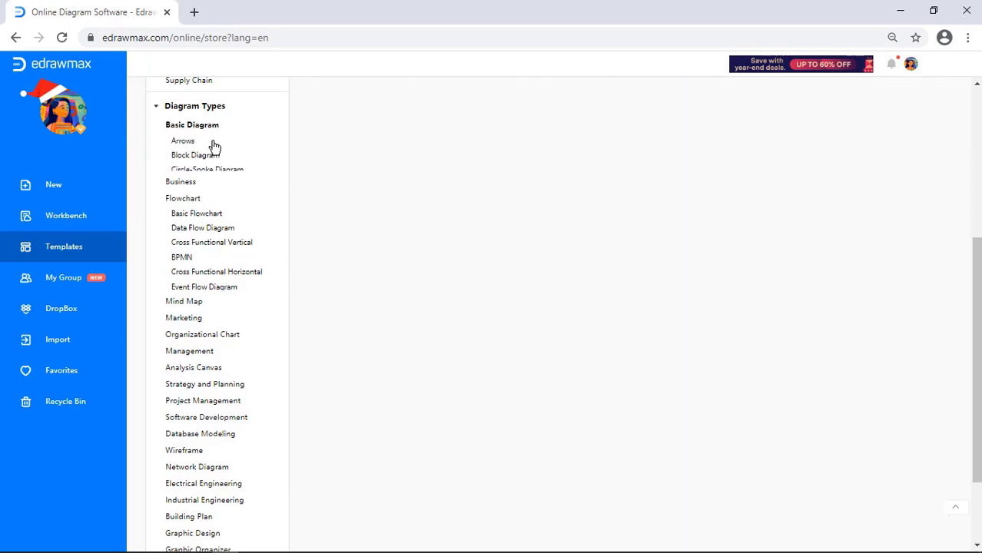
{"action": "scroll", "coordinate": [379, 256], "scroll_direction": "up", "scroll_amount": 4}
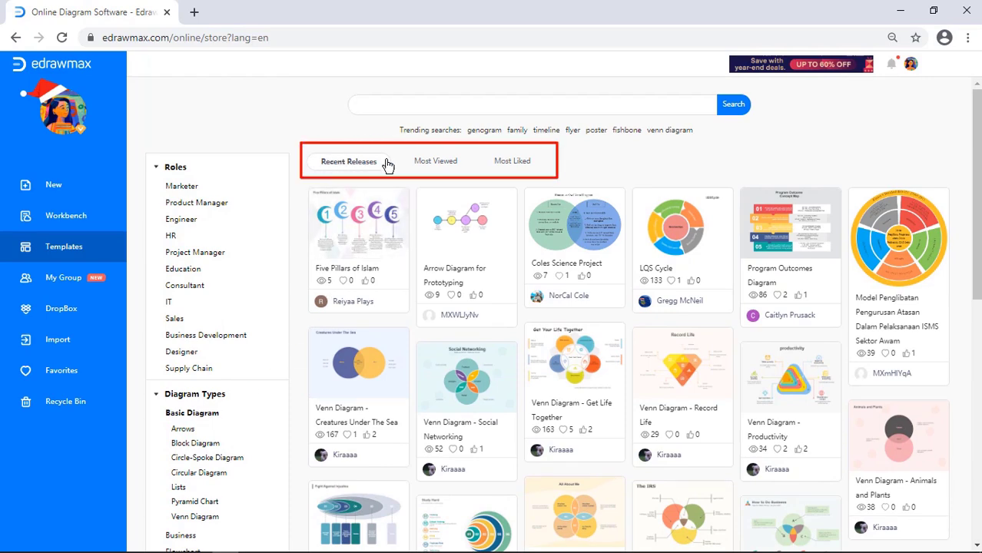
Step: Sort the Basic Diagram templates by Most Viewed and by Most Liked
{"action": "left_click", "coordinate": [440, 164]}
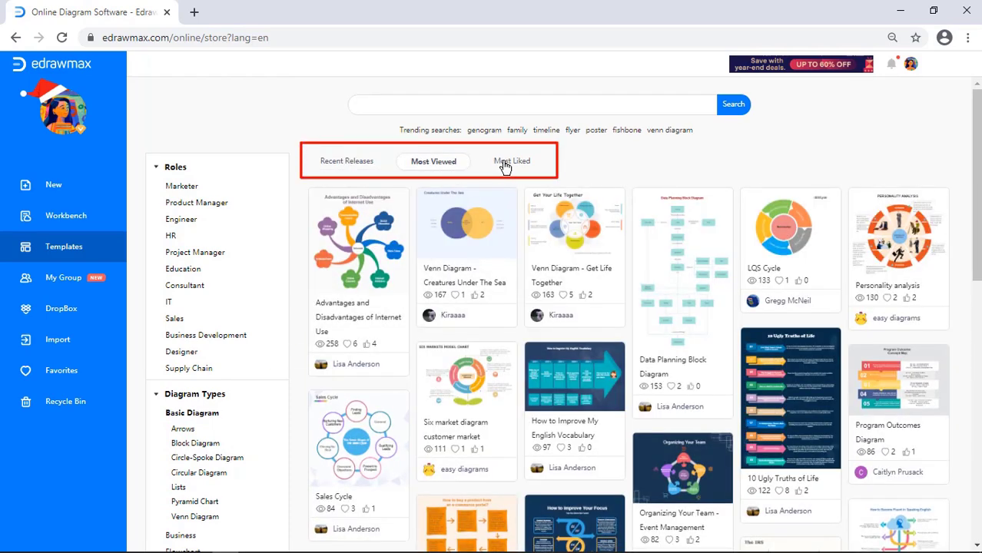
{"action": "left_click", "coordinate": [511, 164]}
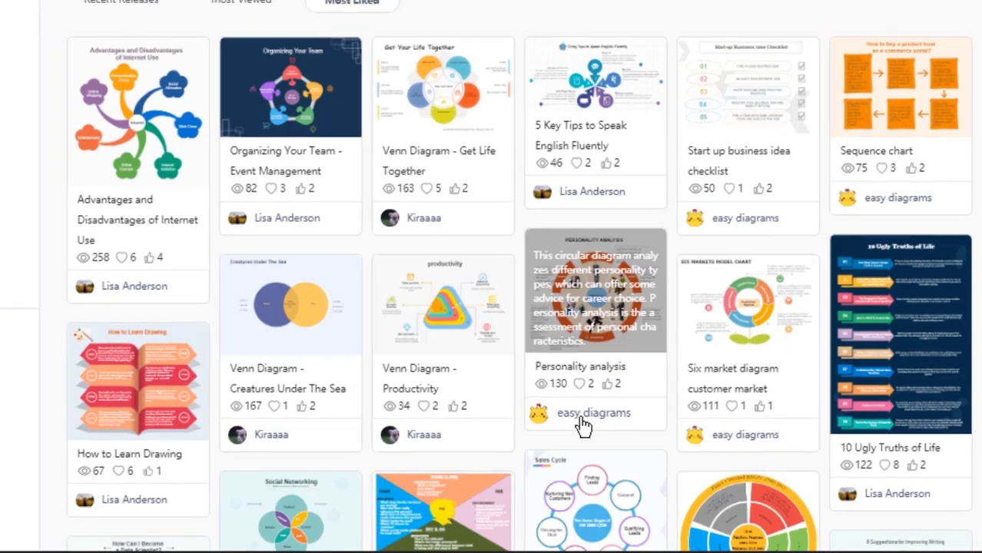
Step: View the profile page and works of the Personality analysis template's creator, and return to the template list
{"action": "left_click", "coordinate": [580, 423]}
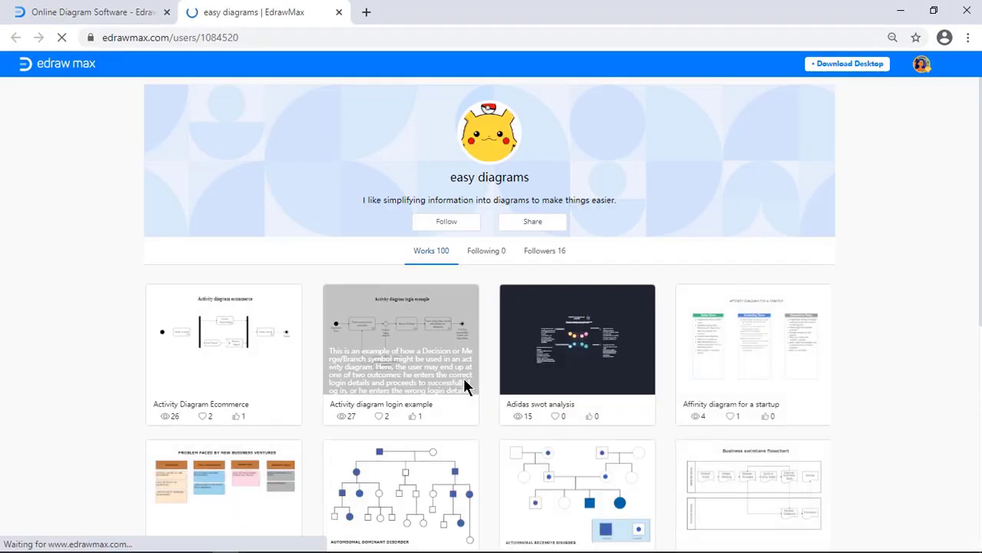
{"action": "scroll", "coordinate": [461, 381], "scroll_direction": "down", "scroll_amount": 8}
{"action": "scroll", "coordinate": [462, 381], "scroll_direction": "up", "scroll_amount": 8}
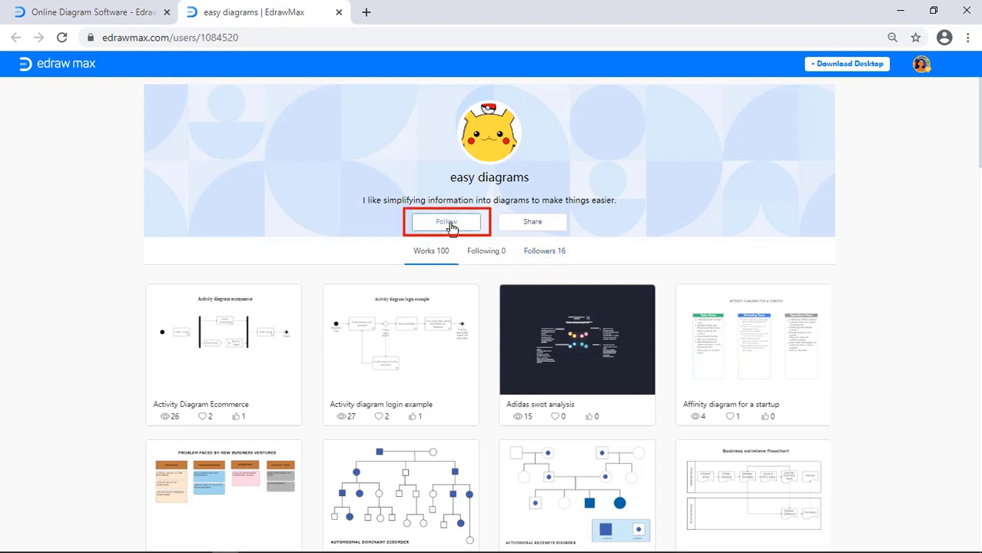
{"action": "left_click", "coordinate": [338, 12]}
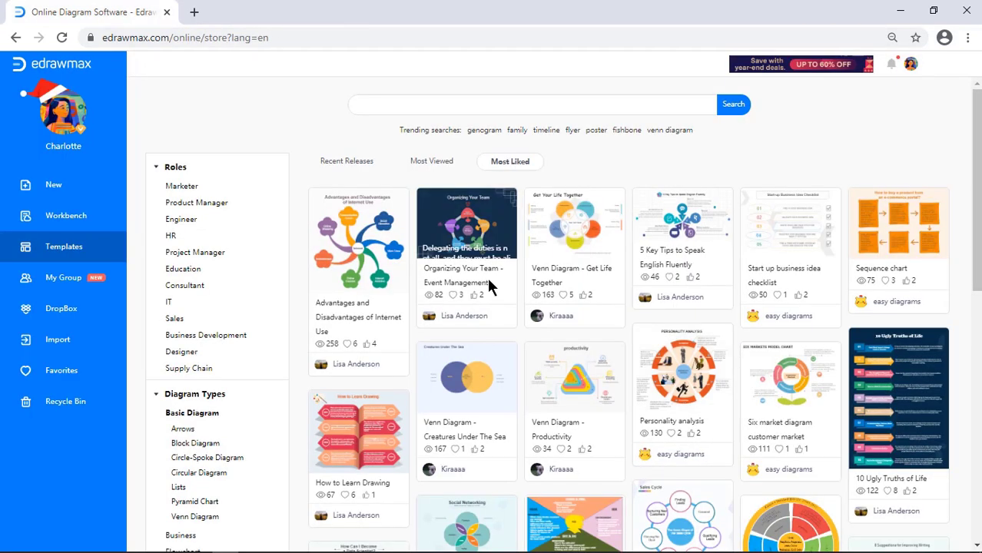
Step: Open the Venn Diagram - Social Networking template for editing as a new drawing
{"action": "scroll", "coordinate": [591, 404], "scroll_direction": "down", "scroll_amount": 3}
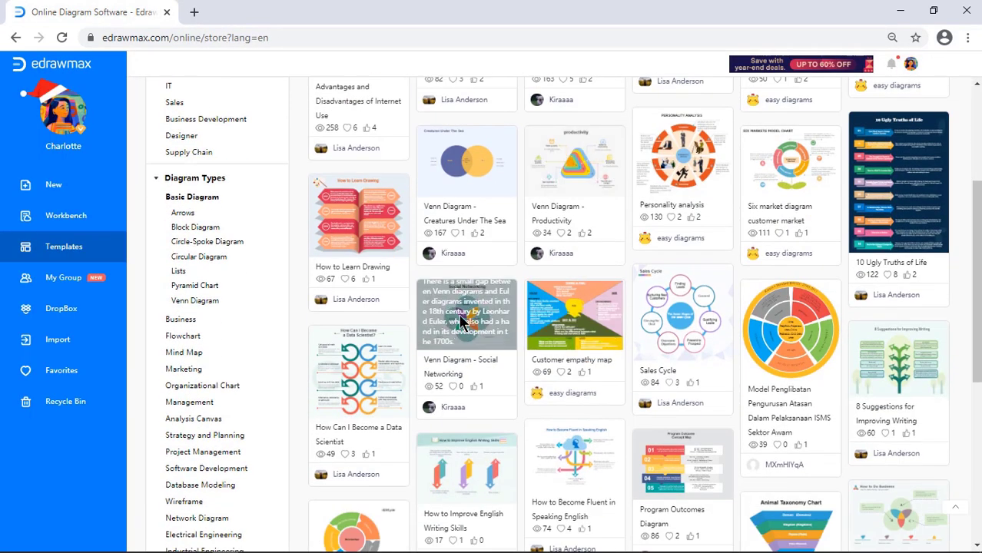
{"action": "left_click", "coordinate": [461, 322]}
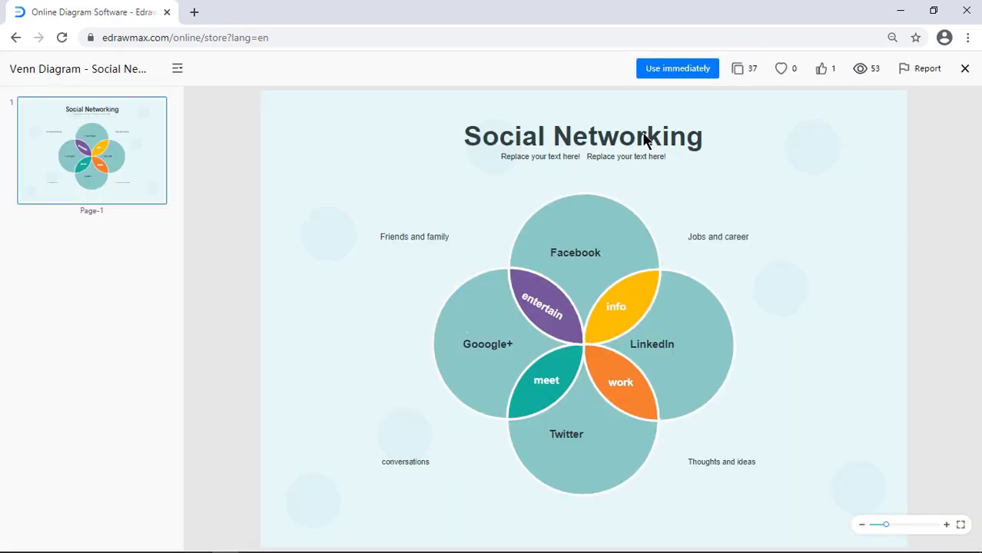
{"action": "left_click", "coordinate": [677, 75]}
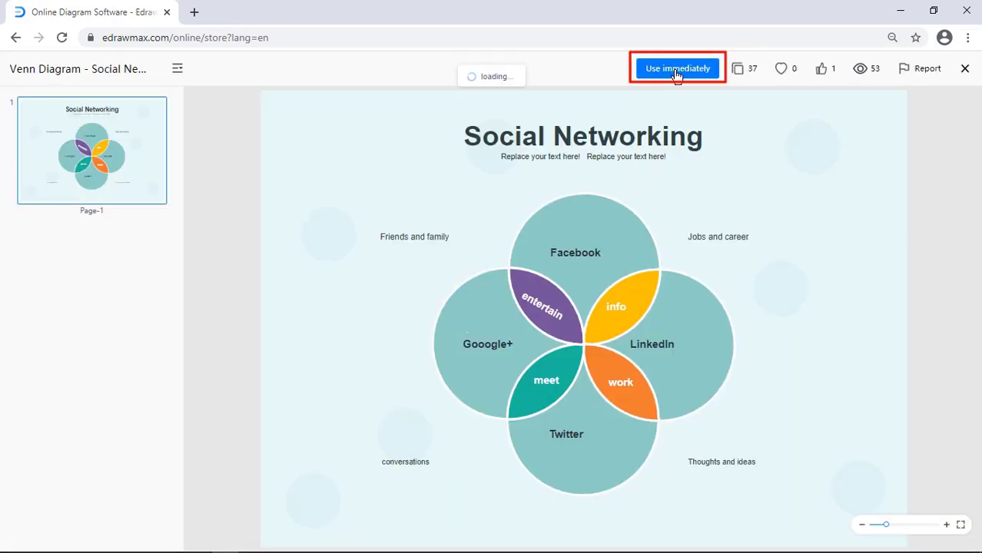
{"action": "left_click", "coordinate": [498, 347]}
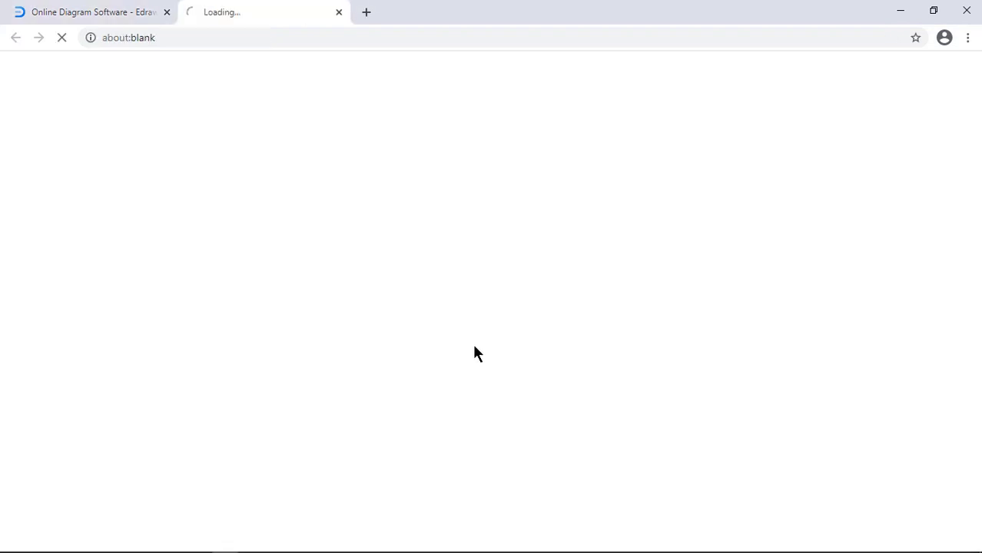
Step: Replace the diagram's title with "Your Title", the "Jobs and career" label with "Heading 1" and "Facebook" with "Sub headings"
{"action": "double_click", "coordinate": [412, 146]}
{"action": "type", "text": "Your Title"}
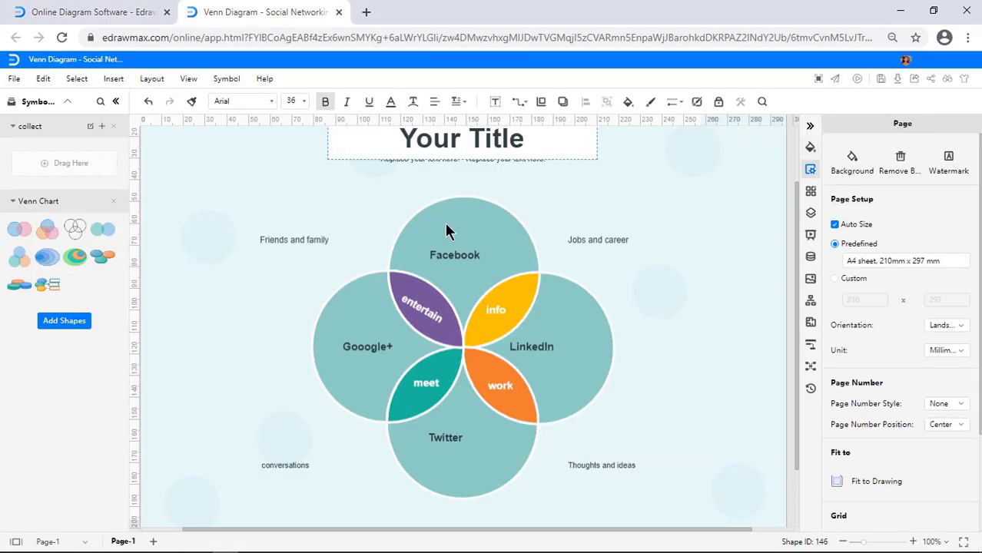
{"action": "double_click", "coordinate": [586, 245]}
{"action": "type", "text": "Heading 1"}
{"action": "left_click", "coordinate": [557, 258]}
{"action": "double_click", "coordinate": [474, 256]}
{"action": "type", "text": "Sub"}
{"action": "left_click", "coordinate": [248, 276]}
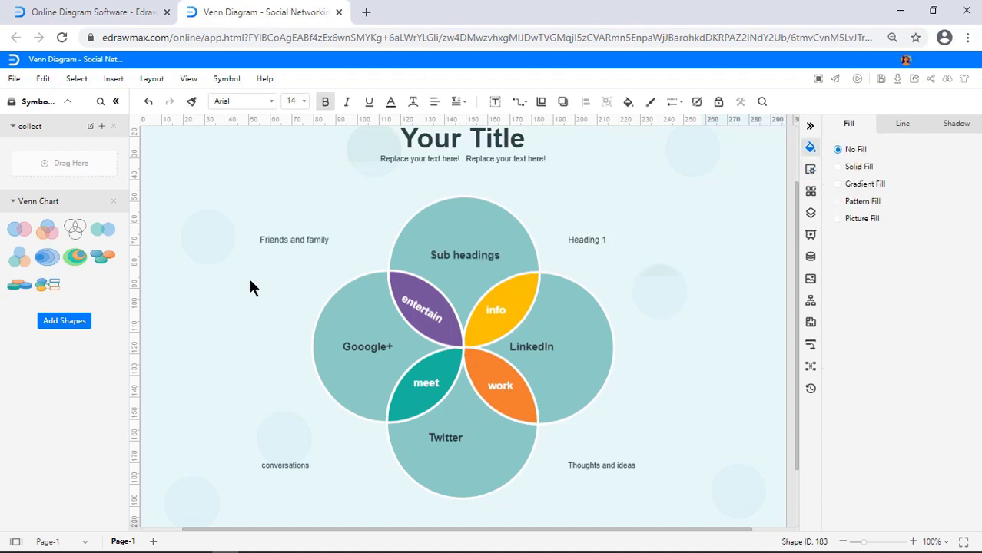
Step: Add a set of round icons to the drawing's symbol library
{"action": "left_click", "coordinate": [61, 323]}
{"action": "left_click", "coordinate": [310, 276]}
{"action": "left_click", "coordinate": [327, 293]}
{"action": "left_click", "coordinate": [607, 467]}
Step: Place a sun icon in the upper circle, a signpost beside LinkedIn, a Wi-Fi icon below Twitter and a trophy above Gooogle+
{"action": "scroll", "coordinate": [102, 423], "scroll_direction": "down", "scroll_amount": 6}
{"action": "left_click_drag", "start_coordinate": [47, 339], "coordinate": [467, 221]}
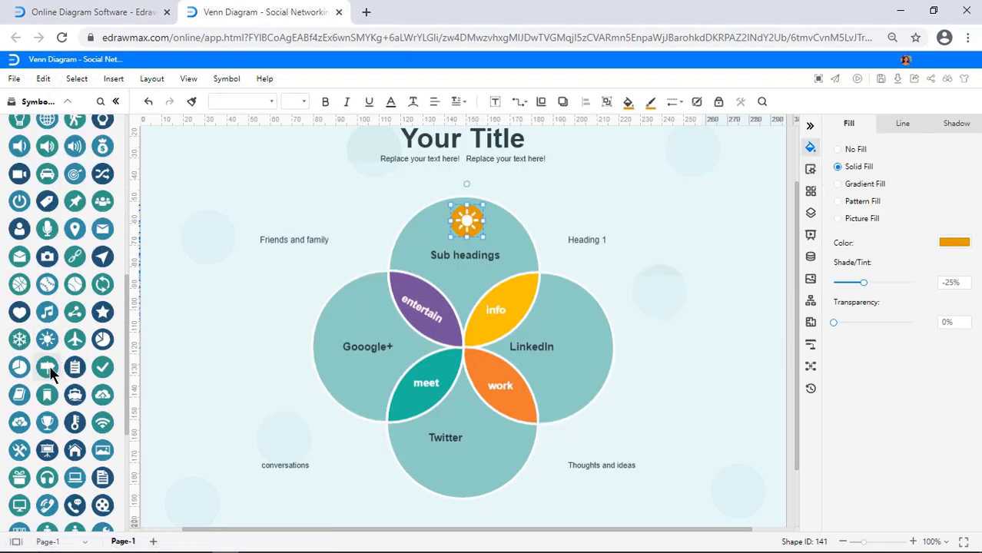
{"action": "left_click_drag", "start_coordinate": [47, 367], "coordinate": [582, 346]}
{"action": "left_click_drag", "start_coordinate": [102, 422], "coordinate": [470, 465]}
{"action": "left_click_drag", "start_coordinate": [47, 422], "coordinate": [357, 315]}
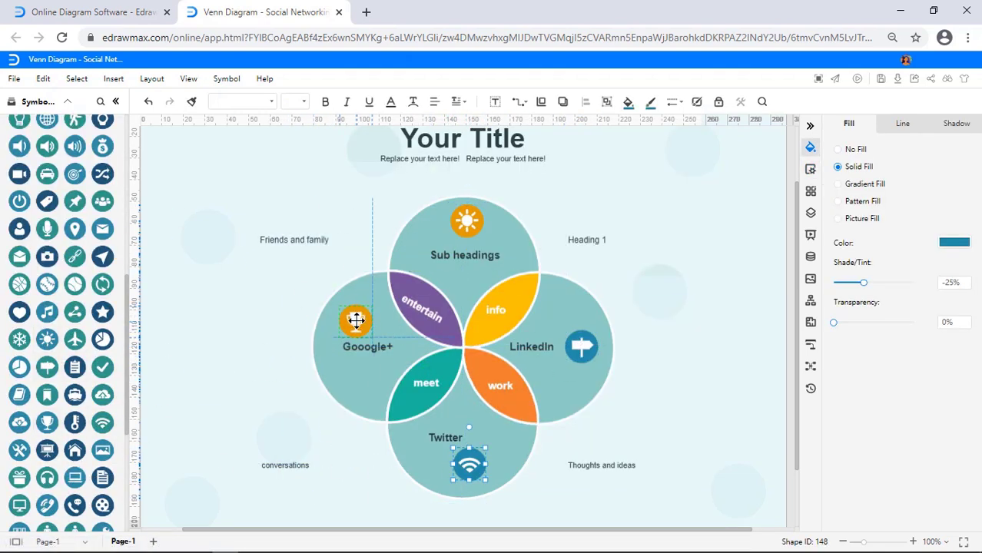
{"action": "left_click", "coordinate": [275, 356]}
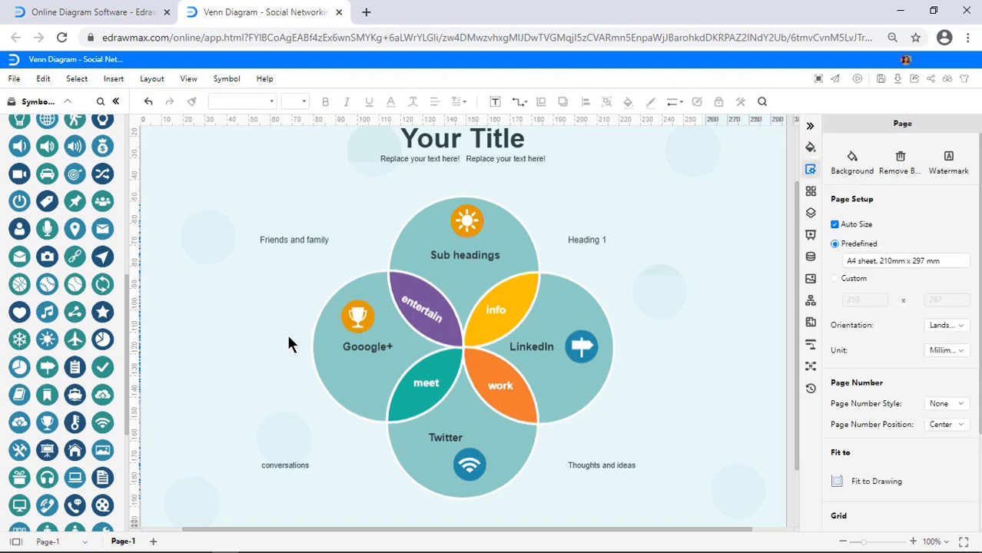
Step: Export the Venn diagram as a PowerPoint (.pptx) file and open the exported file
{"action": "left_click", "coordinate": [13, 78]}
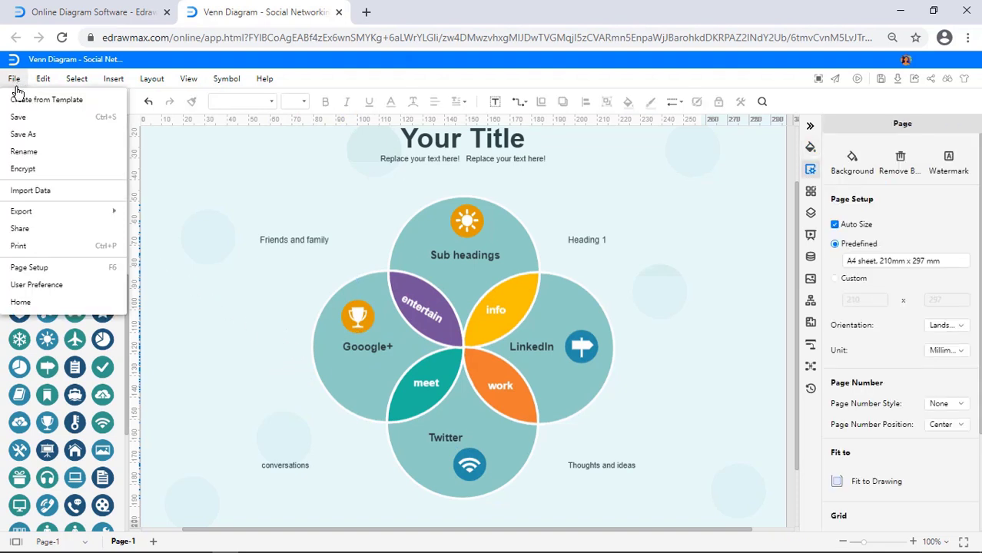
{"action": "mouse_move", "coordinate": [20, 216]}
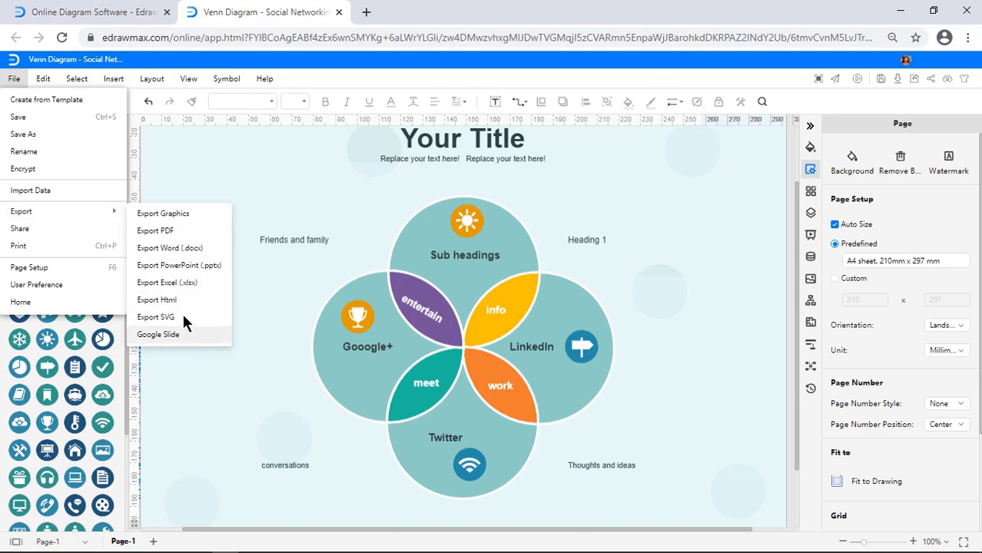
{"action": "left_click", "coordinate": [188, 265]}
{"action": "left_click", "coordinate": [87, 533]}
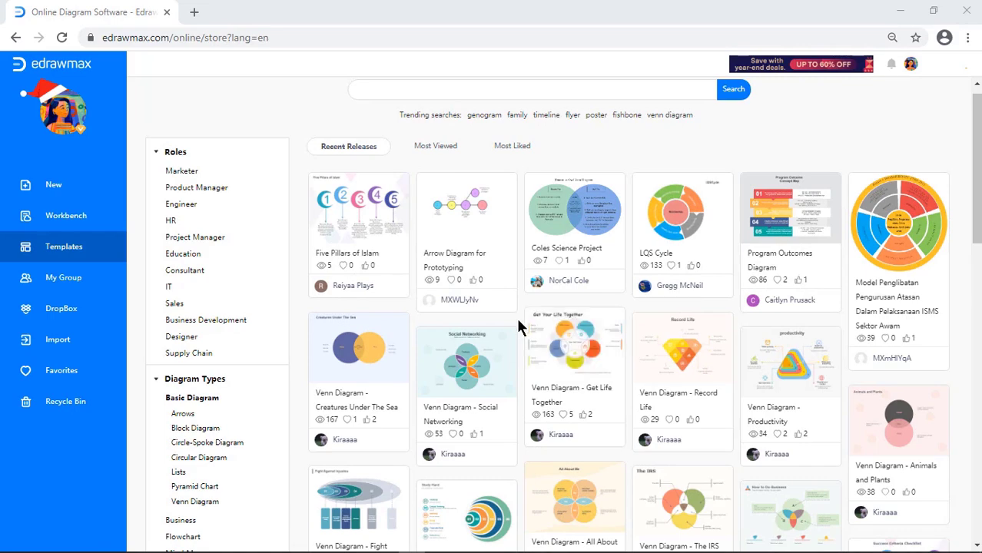
Step: Browse the recent releases among the Basic Diagram templates and return to the beginning of the list
{"action": "scroll", "coordinate": [508, 312], "scroll_direction": "down", "scroll_amount": 5}
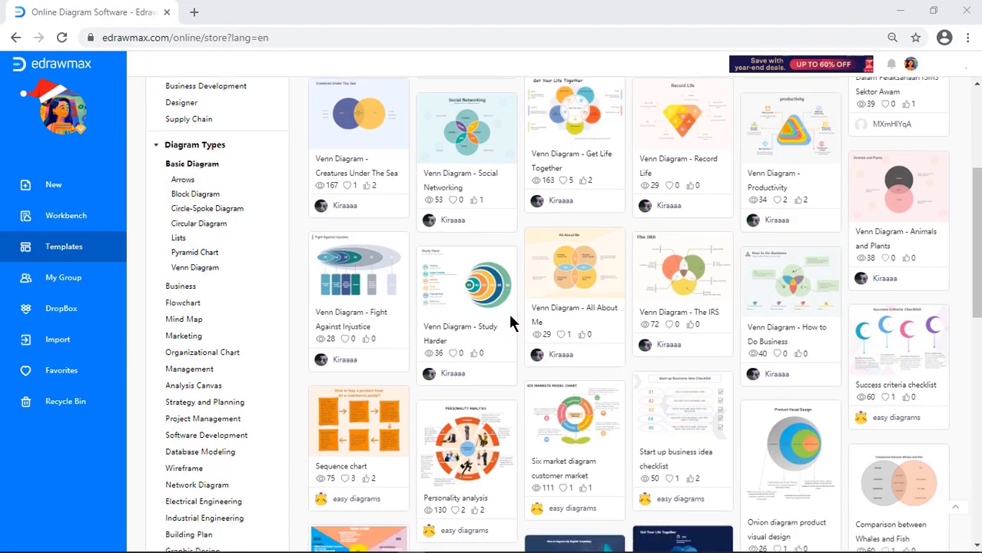
{"action": "scroll", "coordinate": [509, 312], "scroll_direction": "down", "scroll_amount": 5}
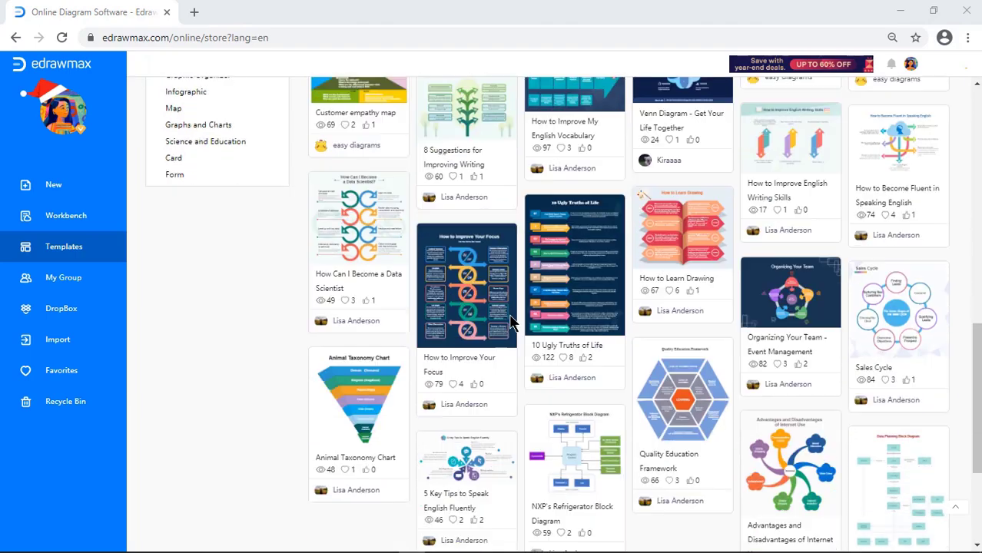
{"action": "scroll", "coordinate": [509, 321], "scroll_direction": "down", "scroll_amount": 2}
{"action": "scroll", "coordinate": [509, 321], "scroll_direction": "up", "scroll_amount": 15}
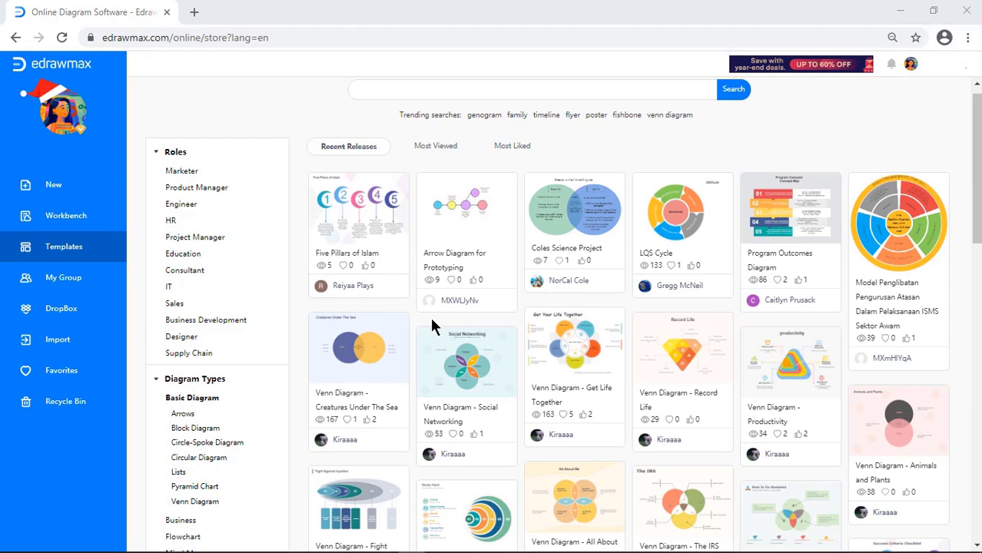
Step: Create a drawing from Arrow Diagram 22, replacing its Company/Title heading with "Your Title" and item 01's body text with "add your text"
{"action": "left_click", "coordinate": [59, 191]}
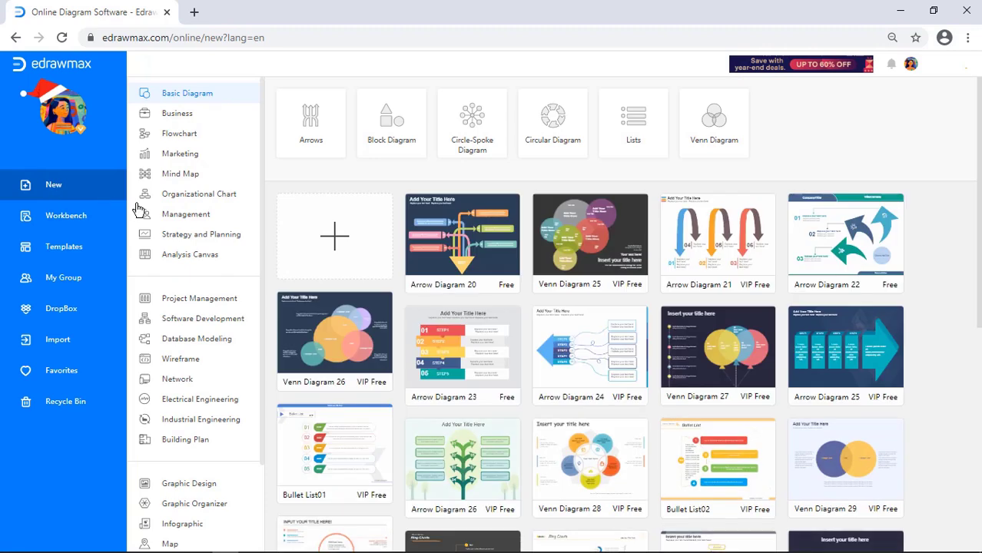
{"action": "left_click", "coordinate": [834, 254]}
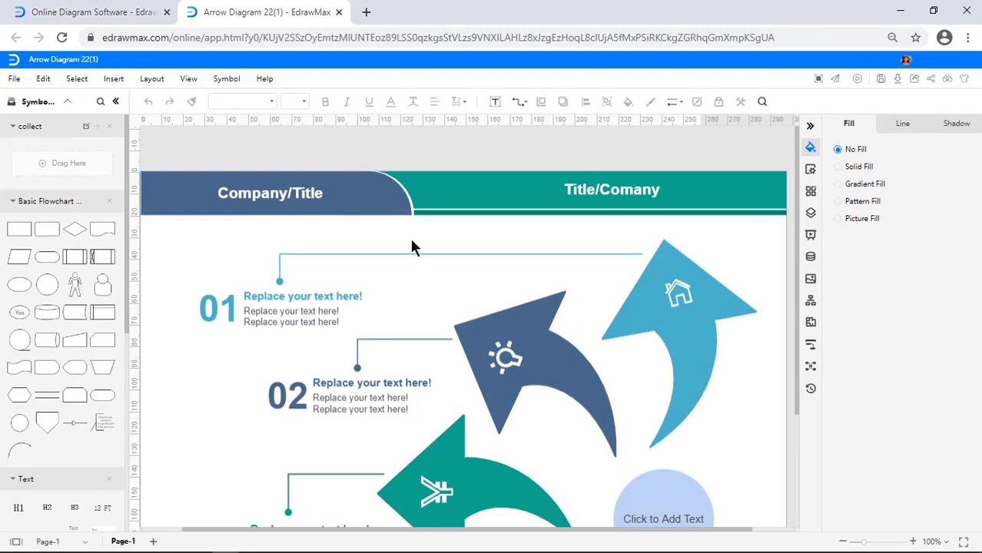
{"action": "double_click", "coordinate": [300, 192]}
{"action": "type", "text": "Your Title"}
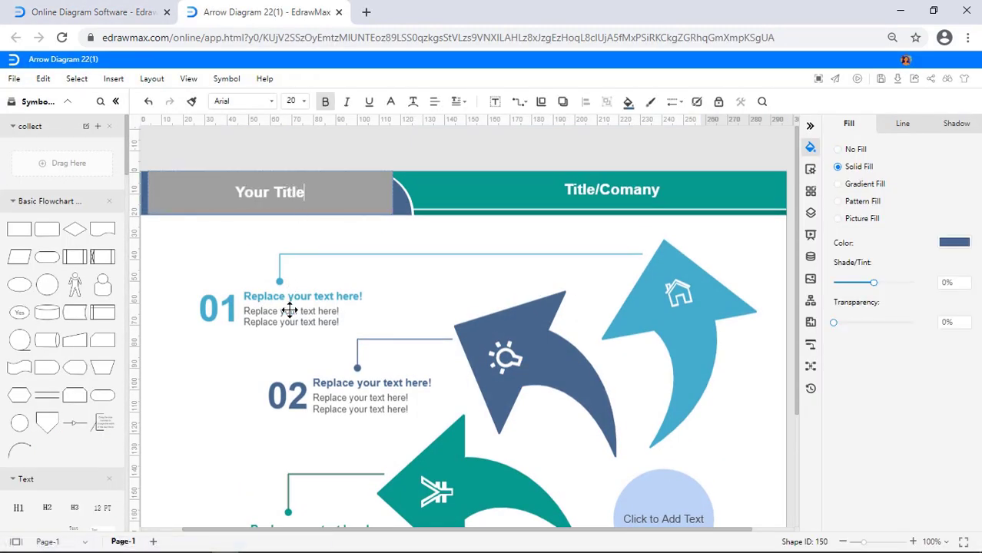
{"action": "double_click", "coordinate": [289, 311]}
{"action": "type", "text": "add"}
{"action": "left_click", "coordinate": [221, 350]}
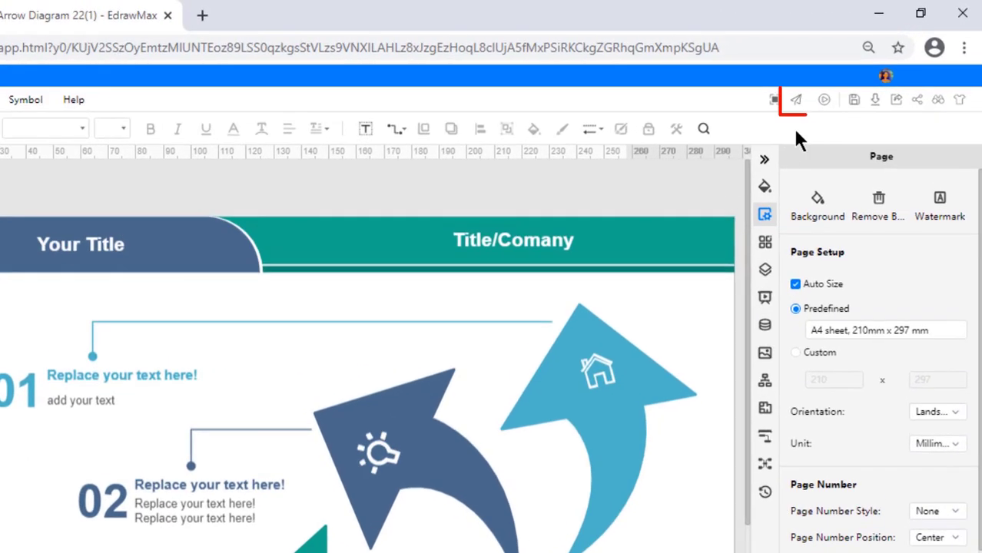
Step: Fill in the drawing's publishing details with the name "diagram name", the description "Some descrition" and the tag "test"
{"action": "left_click", "coordinate": [796, 99]}
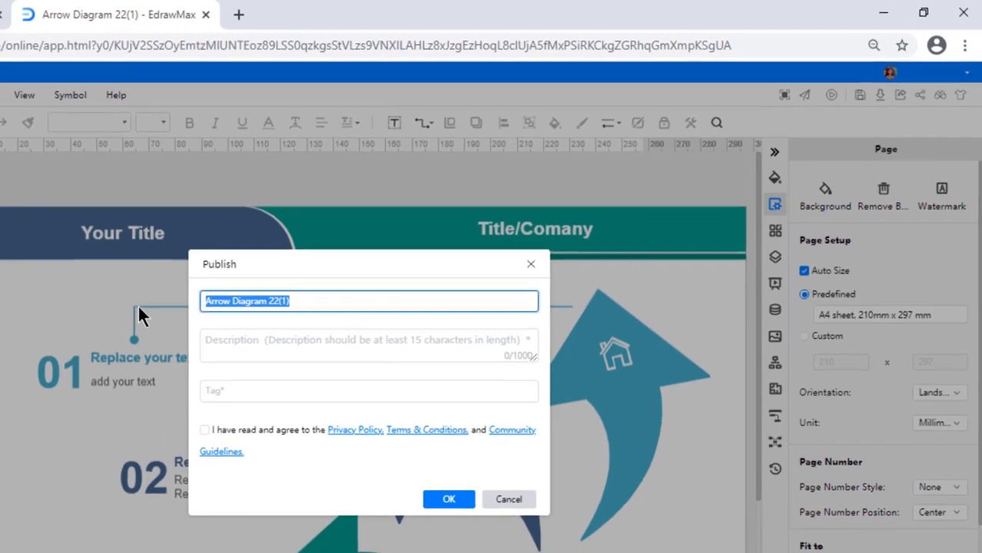
{"action": "type", "text": "diag"}
{"action": "type", "text": "ram name"}
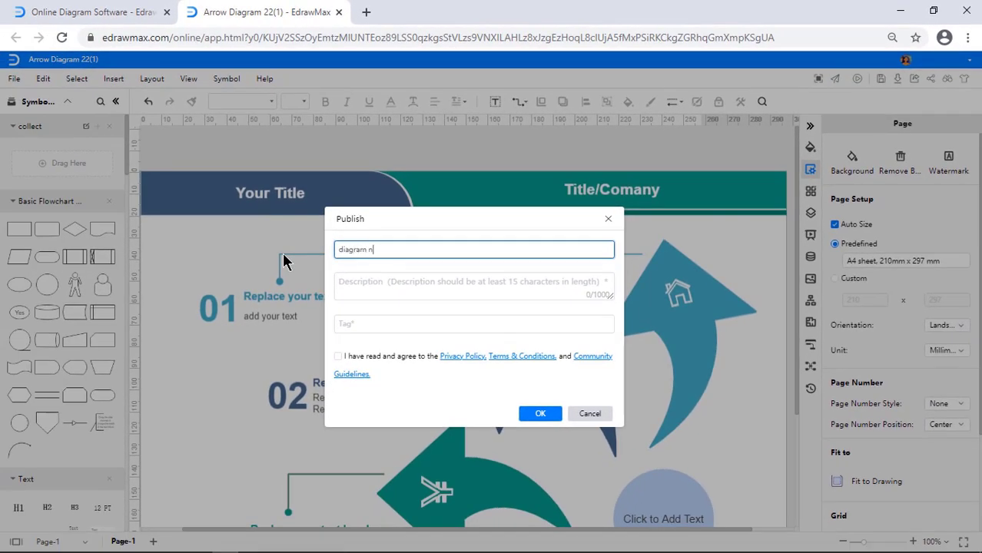
{"action": "key", "text": "Tab"}
{"action": "type", "text": "S"}
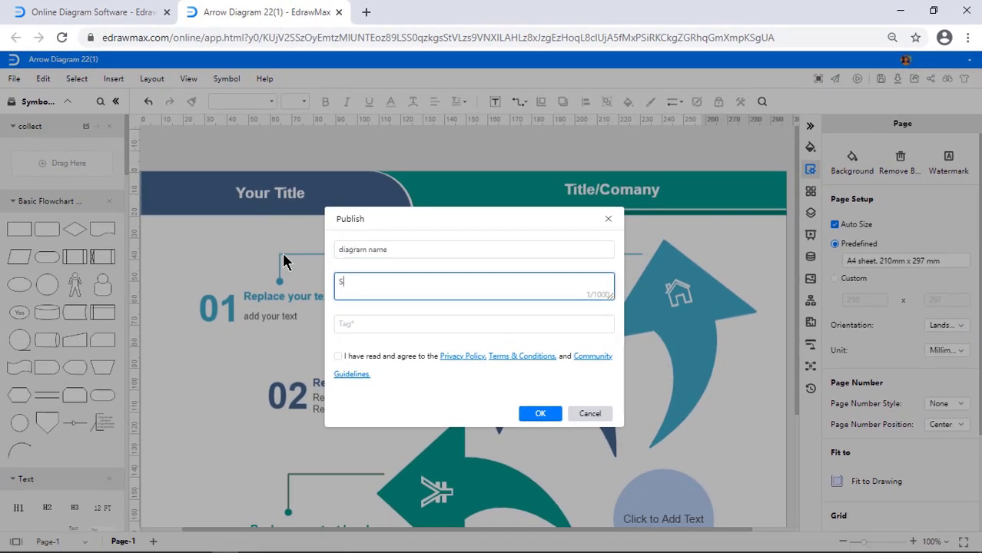
{"action": "key", "text": "Tab"}
{"action": "type", "text": "test"}
{"action": "key", "text": "Return"}
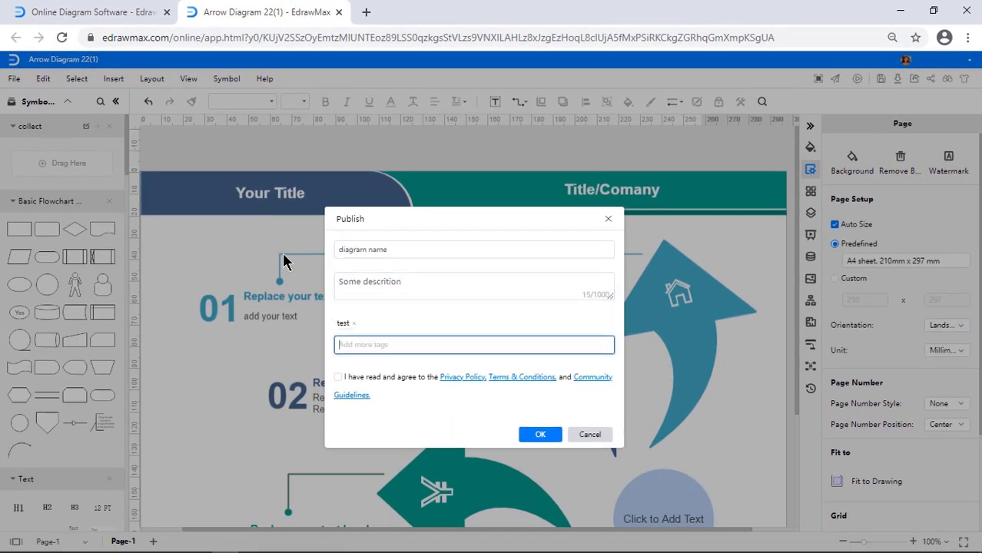
Step: Agree to the publishing policies and submit the arrow diagram to the template community, acknowledging the review reminder
{"action": "left_click", "coordinate": [339, 378]}
{"action": "left_click", "coordinate": [536, 435]}
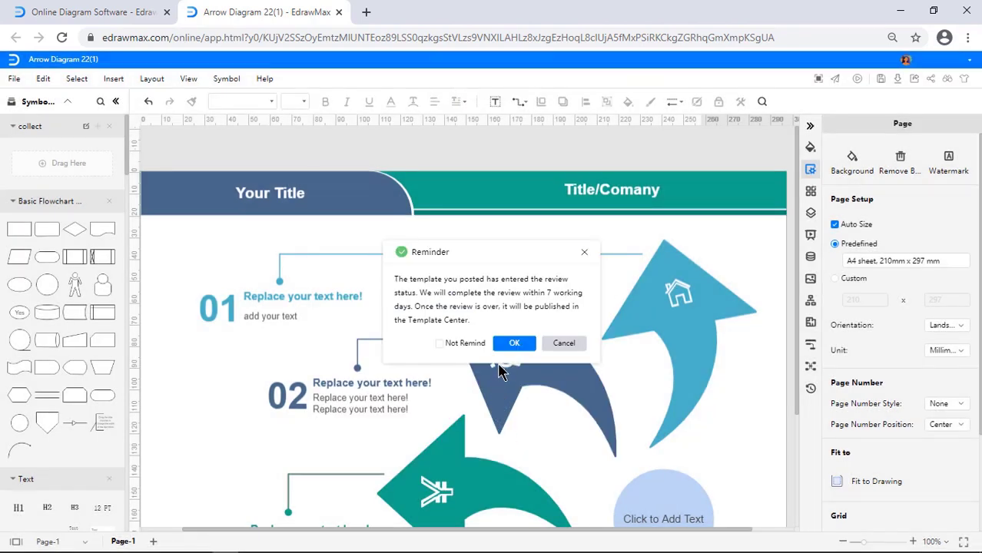
{"action": "left_click", "coordinate": [511, 346]}
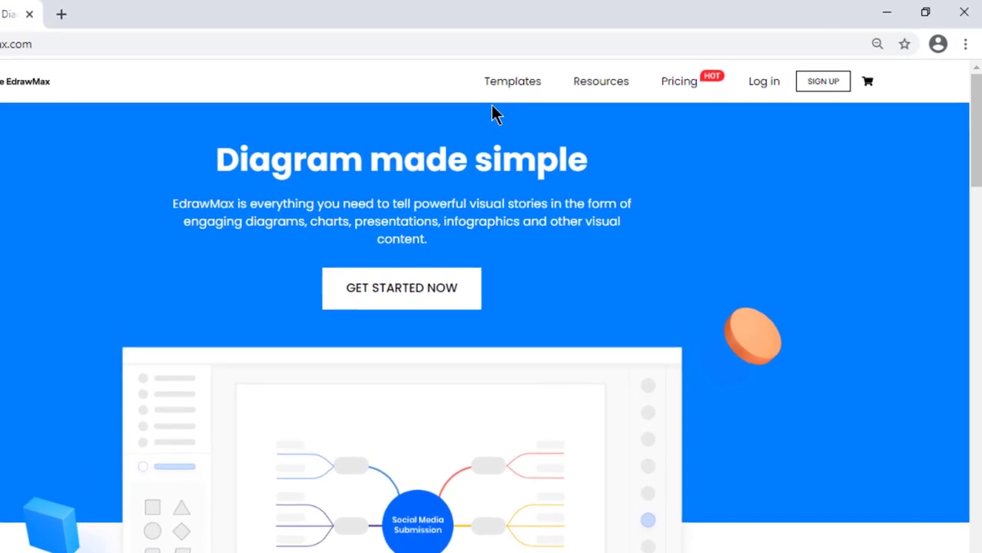
Step: Open the Template Gallery on the EdrawMax website and browse its recent releases
{"action": "left_click", "coordinate": [506, 94]}
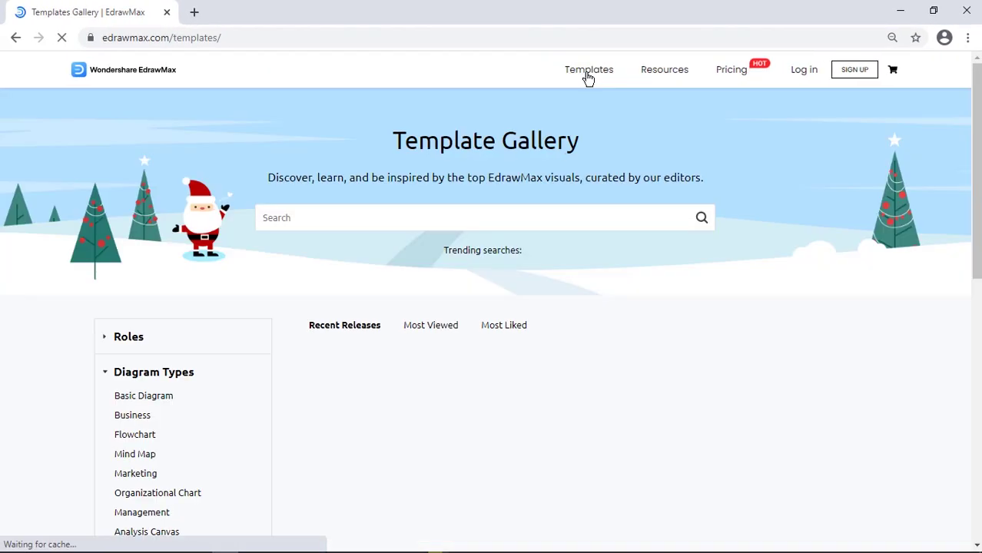
{"action": "scroll", "coordinate": [560, 411], "scroll_direction": "down", "scroll_amount": 9}
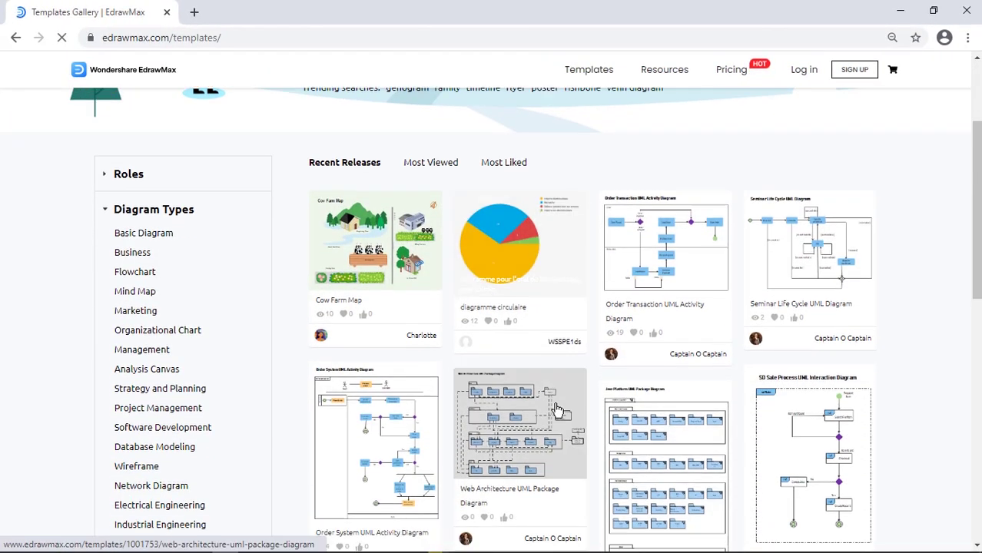
{"action": "scroll", "coordinate": [560, 410], "scroll_direction": "down", "scroll_amount": 10}
{"action": "scroll", "coordinate": [560, 410], "scroll_direction": "up", "scroll_amount": 15}
Step: Filter the Template Gallery by the Business diagram type's Timelines category and browse the listed templates
{"action": "left_click", "coordinate": [134, 273]}
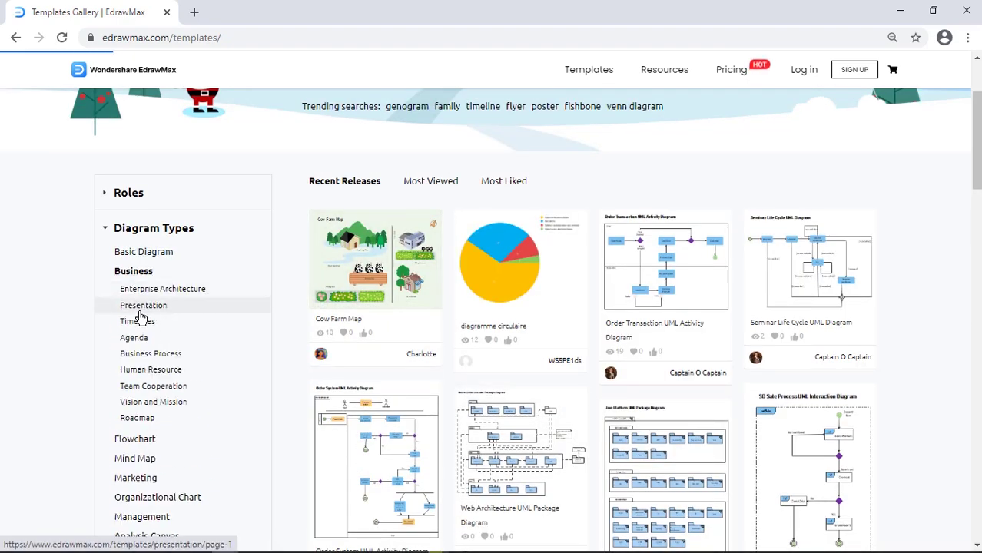
{"action": "scroll", "coordinate": [160, 308], "scroll_direction": "down", "scroll_amount": 2}
{"action": "left_click", "coordinate": [140, 323]}
{"action": "scroll", "coordinate": [493, 411], "scroll_direction": "down", "scroll_amount": 3}
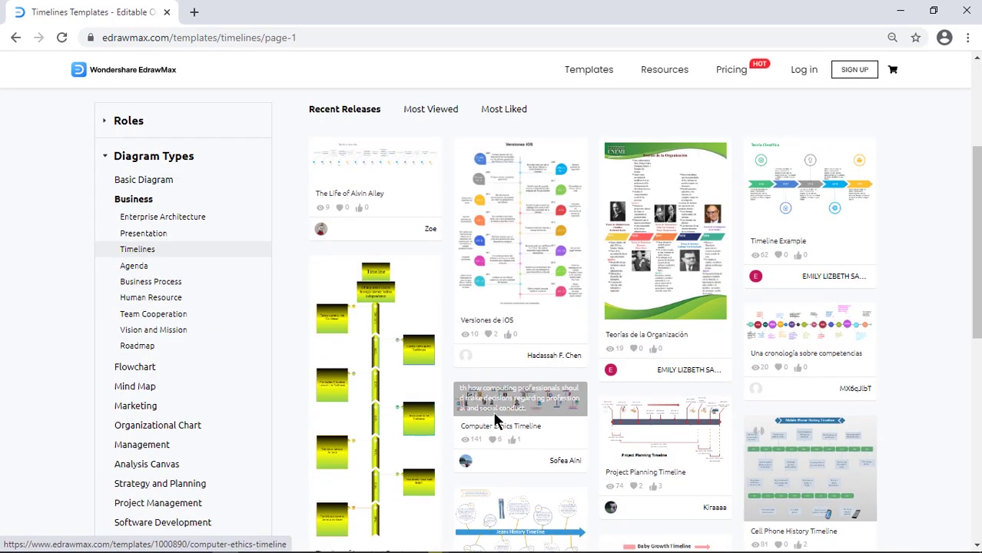
{"action": "scroll", "coordinate": [493, 411], "scroll_direction": "up", "scroll_amount": 3}
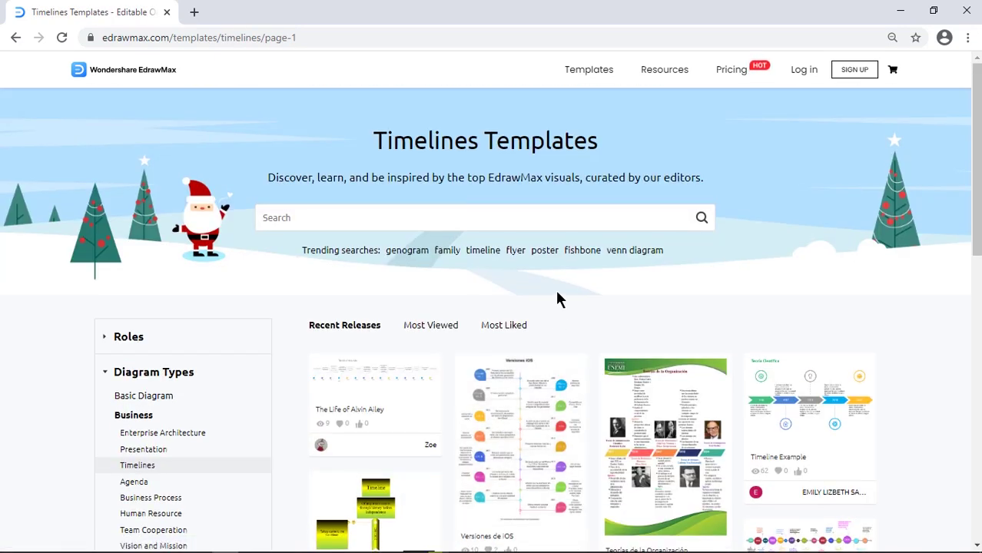